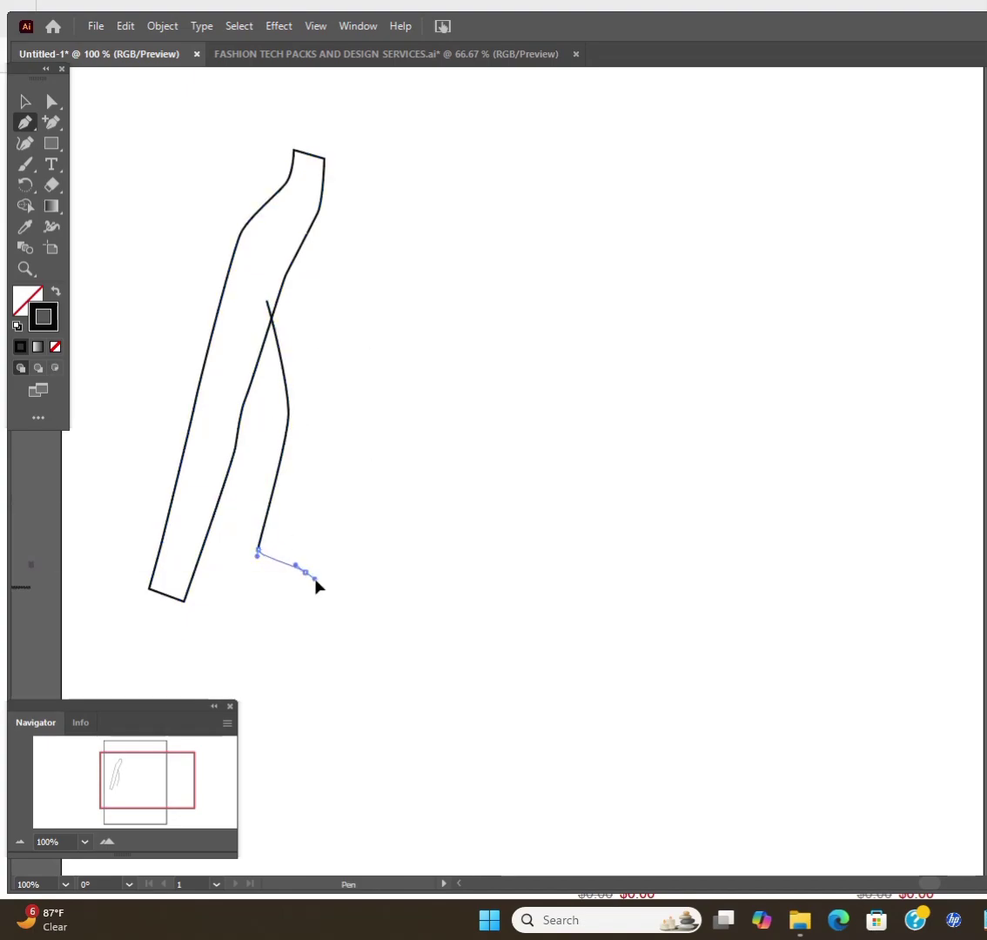
# Finish the half body outline with the Pen tool: hem, vertical centre front, sloped neckline and armhole edge back to the starting point
pyautogui.moveTo(316, 581); pyautogui.dragTo(316, 583)
pyautogui.click(376, 597)
pyautogui.click(376, 190)
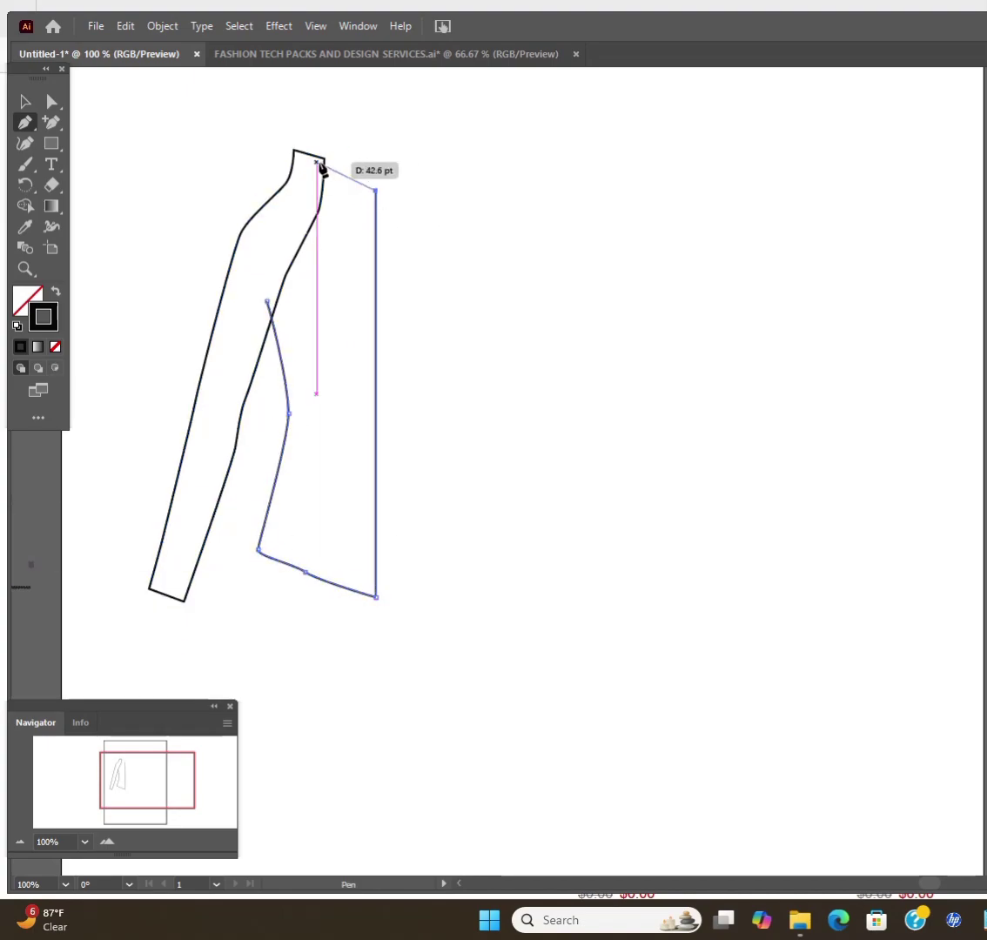
pyautogui.click(316, 163)
pyautogui.click(267, 302)
# Raise the body's neck point slightly and nudge the centre-front edge inward to narrow the panel
pyautogui.press('a')
pyautogui.moveTo(317, 162); pyautogui.dragTo(317, 157)
pyautogui.moveTo(418, 164); pyautogui.dragTo(368, 619)
pyautogui.press('Left')
pyautogui.press('Left')
pyautogui.press('Left')
pyautogui.press('Left')
pyautogui.press('Left')
pyautogui.press('Left')
pyautogui.press('Left')
pyautogui.press('Left')
pyautogui.press('Left')
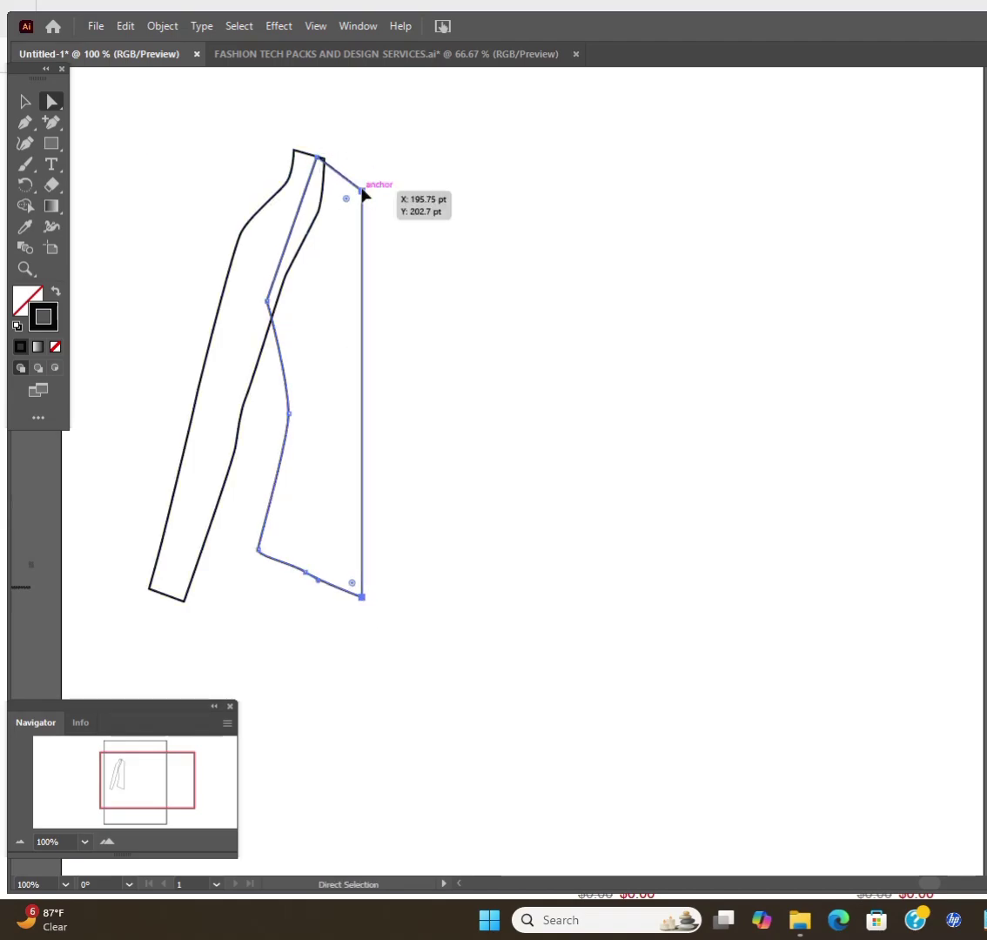
# Raise the body's neck points and bend the neckline into a shallow curve with the Anchor Point tool
pyautogui.click(320, 139)
pyautogui.moveTo(317, 157)
pyautogui.mouseDown()
pyautogui.moveTo(331, 157)
pyautogui.moveTo(332, 138)
pyautogui.moveTo(317, 139)
pyautogui.mouseUp()
pyautogui.rightClick(24, 128)
pyautogui.click(73, 144)
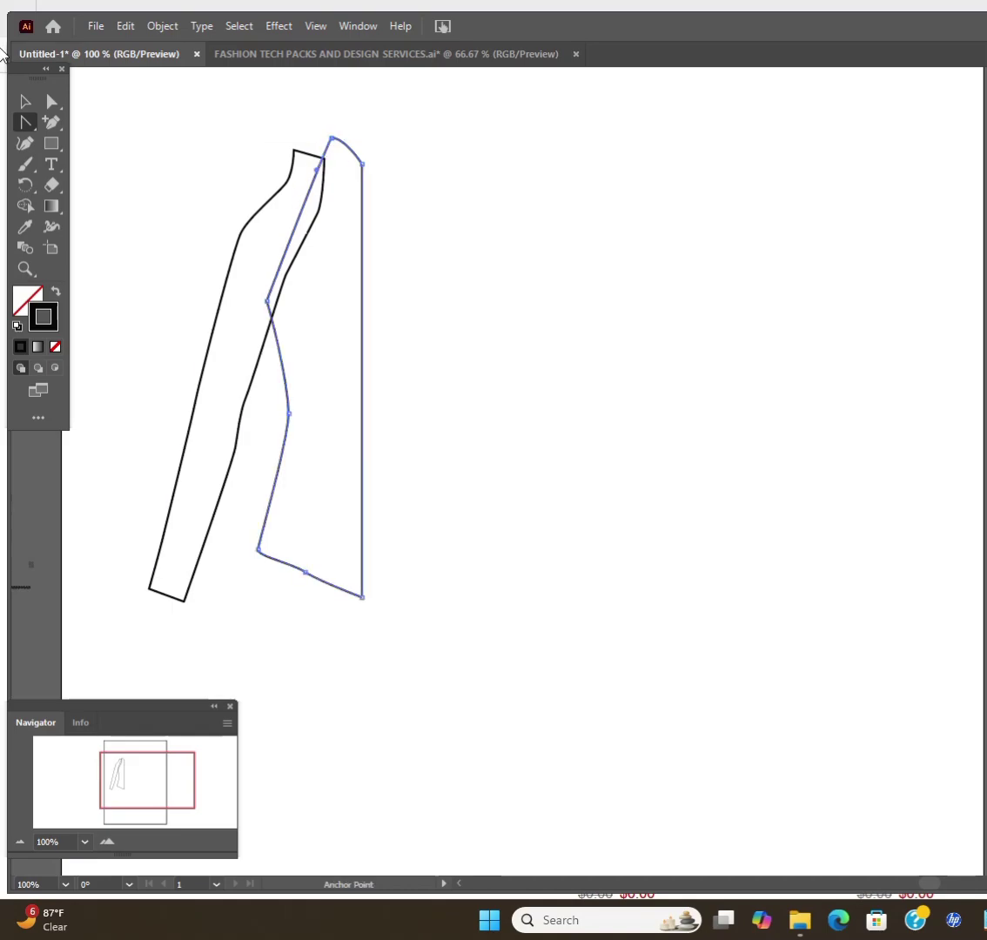
pyautogui.press('a')
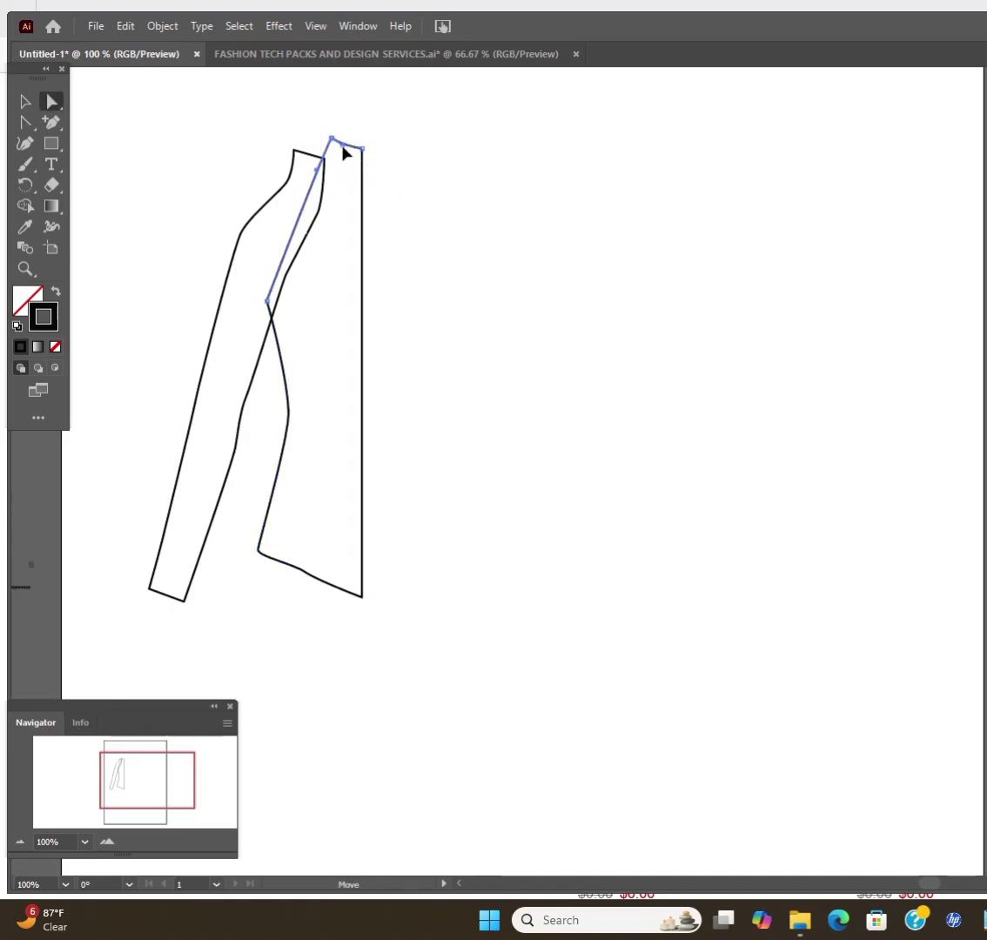
# Move the sleeve's neck end up to meet the body neckline and reshape its shoulder and raglan edge down to the underarm
pyautogui.moveTo(342, 146); pyautogui.dragTo(318, 129)
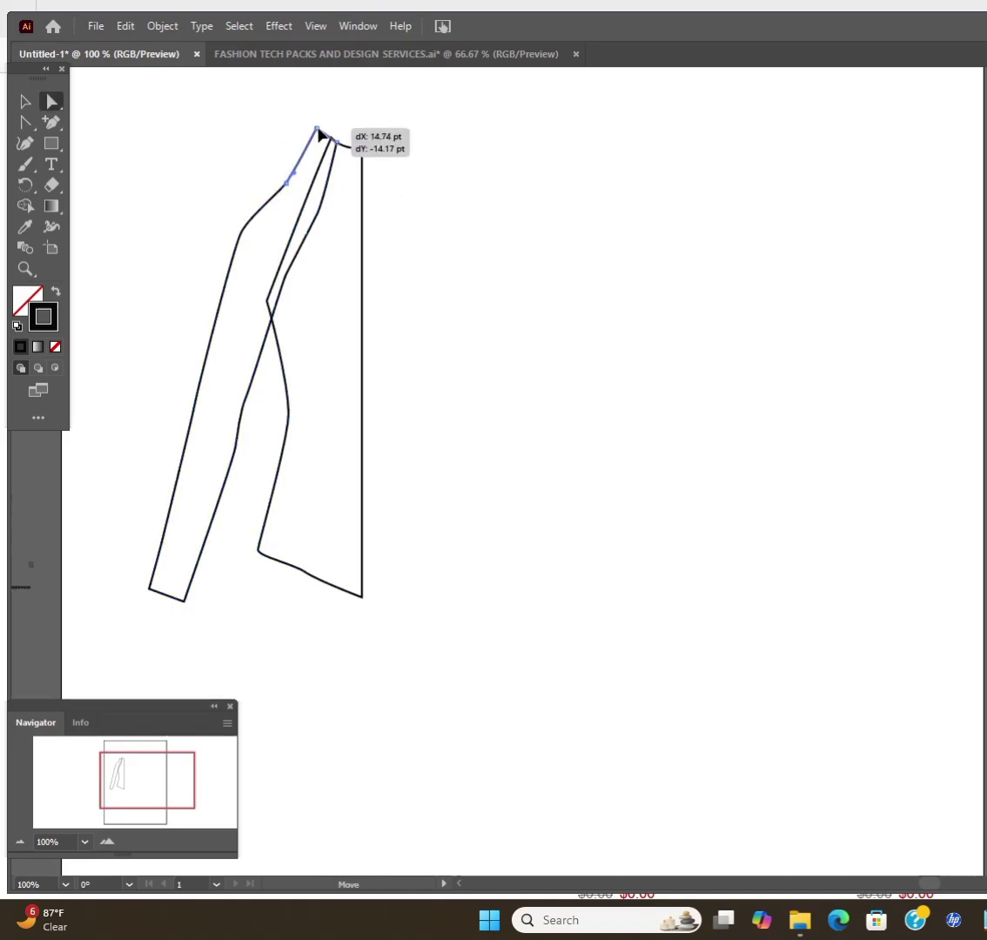
pyautogui.moveTo(286, 182); pyautogui.dragTo(261, 190)
pyautogui.click(241, 234)
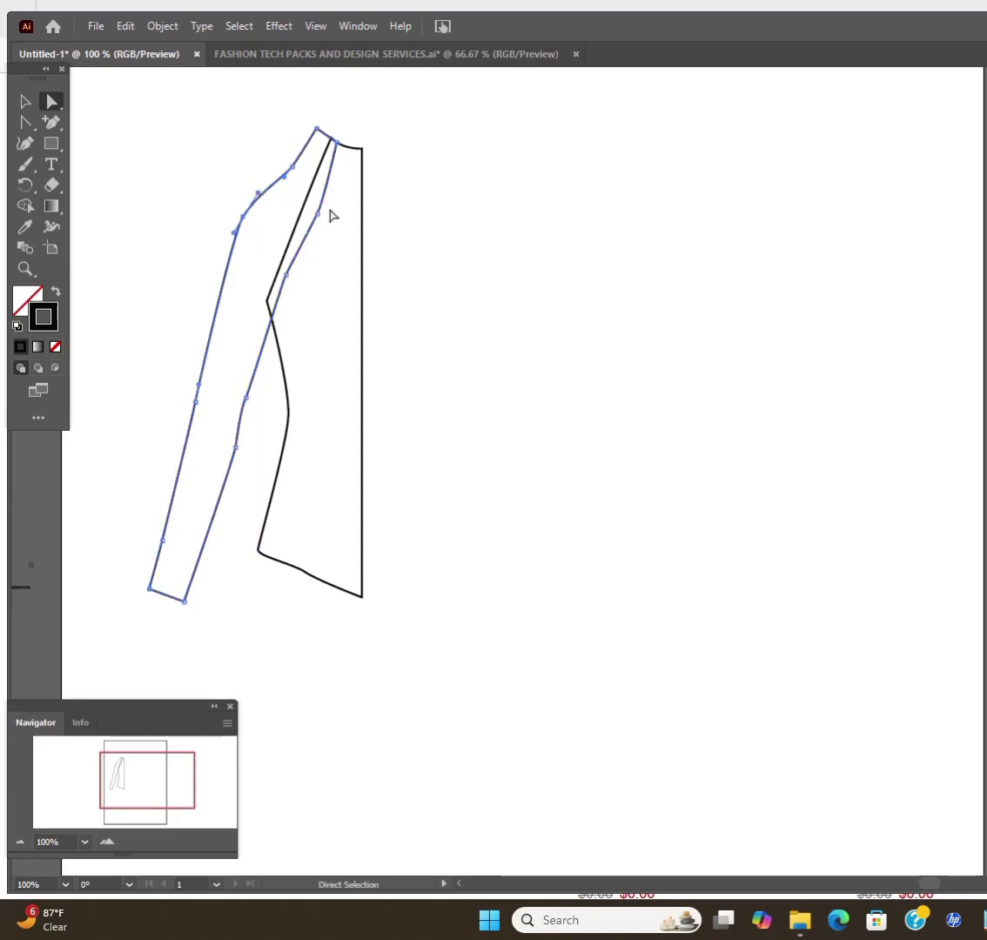
pyautogui.moveTo(318, 213)
pyautogui.mouseDown()
pyautogui.moveTo(311, 198)
pyautogui.moveTo(278, 324)
pyautogui.moveTo(302, 220)
pyautogui.mouseUp()
pyautogui.click(216, 296)
pyautogui.click(216, 294)
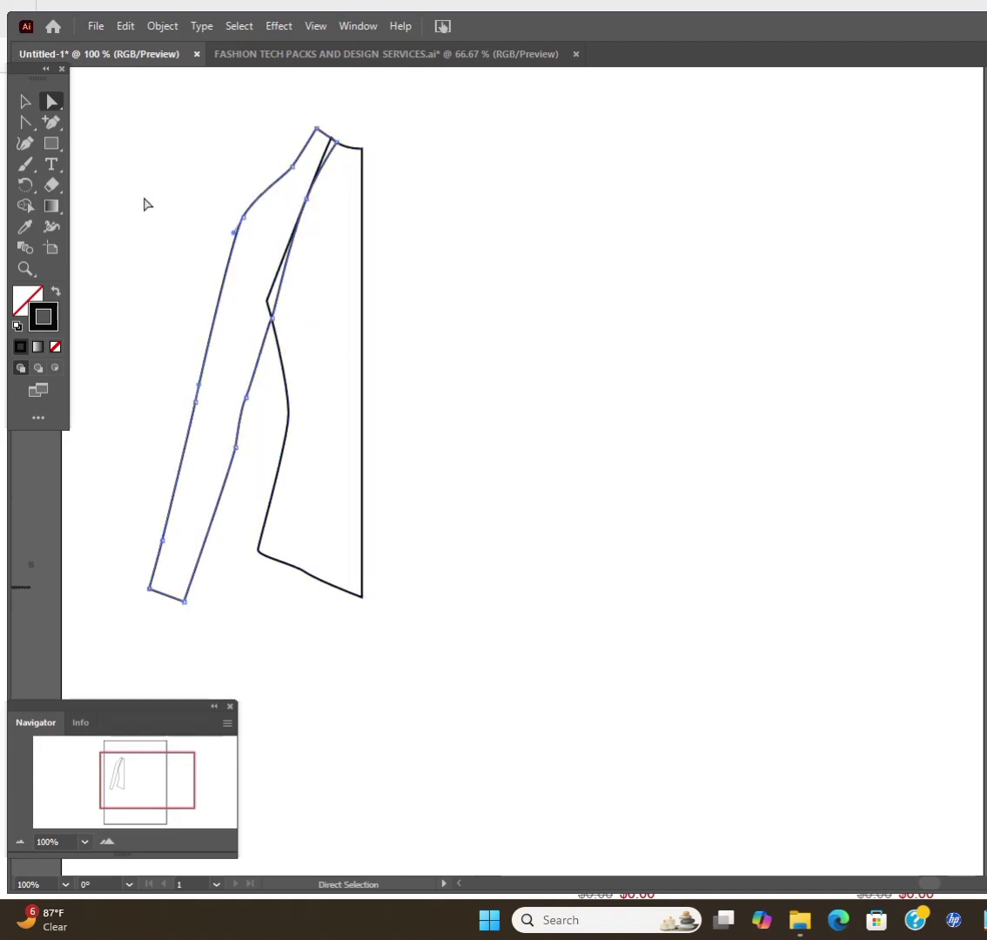
# Apply the default white fill and black stroke to both pieces and send the body panel to the back
pyautogui.hotkey('ctrl', 'a')
pyautogui.click(17, 326)
pyautogui.click(201, 331)
pyautogui.click(320, 400)
pyautogui.rightClick(318, 403)
pyautogui.moveTo(452, 787)
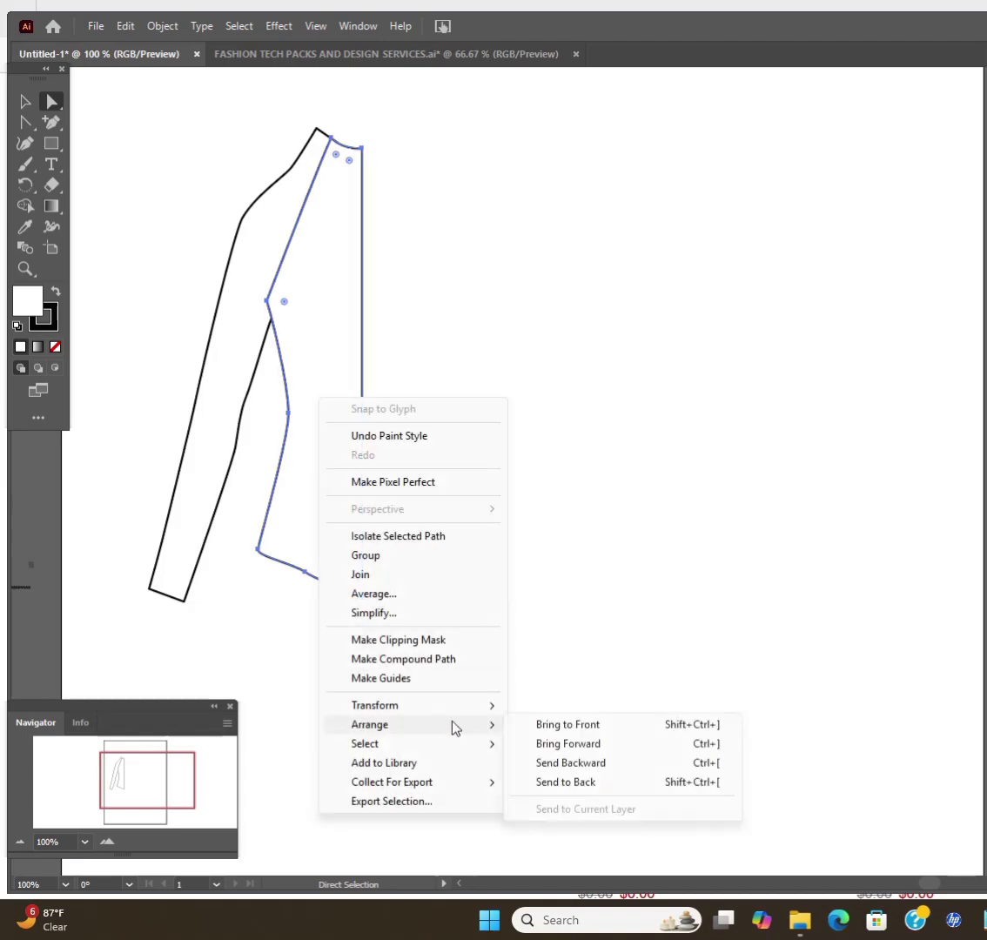
pyautogui.click(566, 780)
pyautogui.click(228, 129)
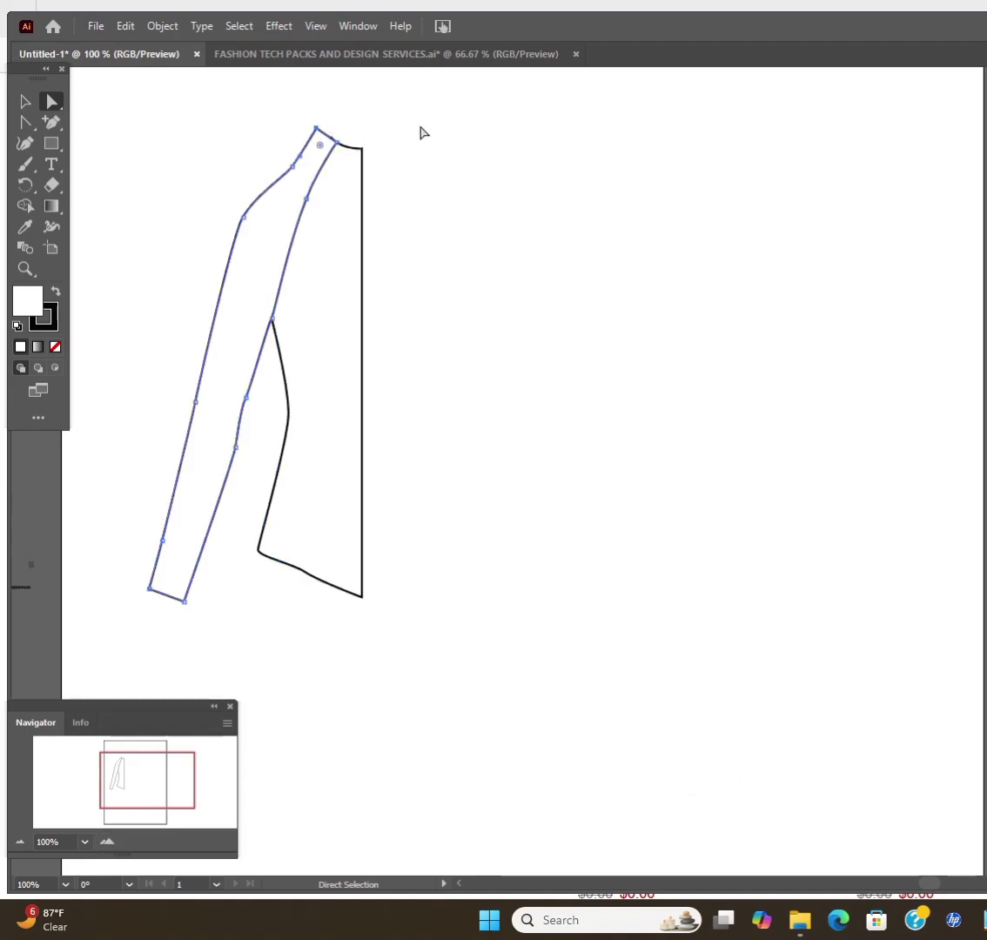
# Refine the neckline curve and smooth the sleeve's shoulder and elbow contours by adjusting their anchors and handles
pyautogui.click(343, 152)
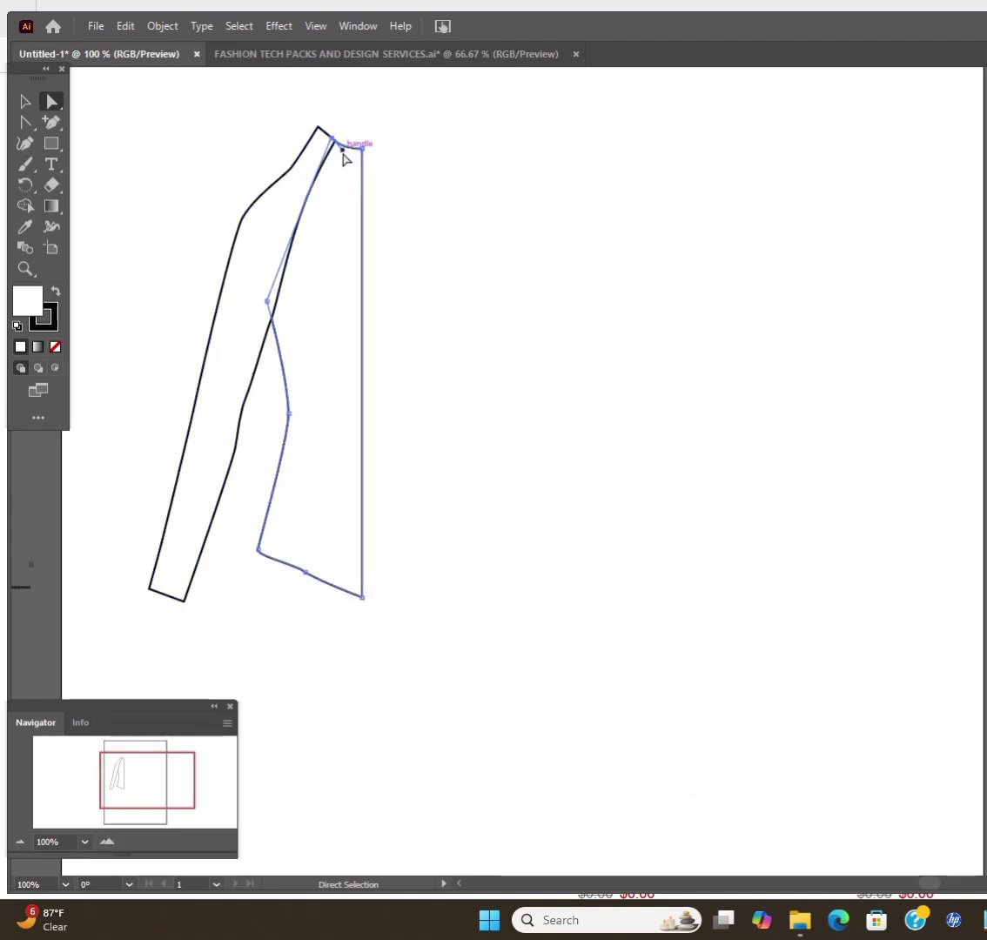
pyautogui.click(303, 172)
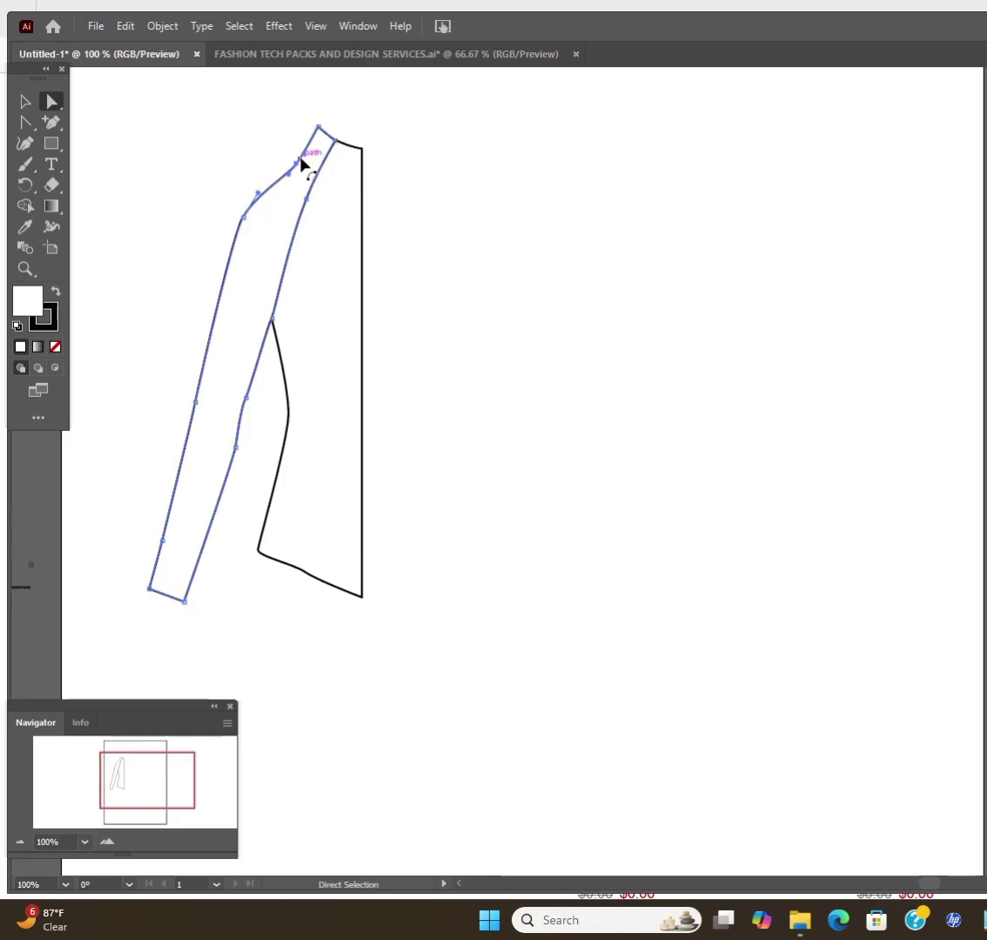
pyautogui.moveTo(252, 209); pyautogui.dragTo(223, 262)
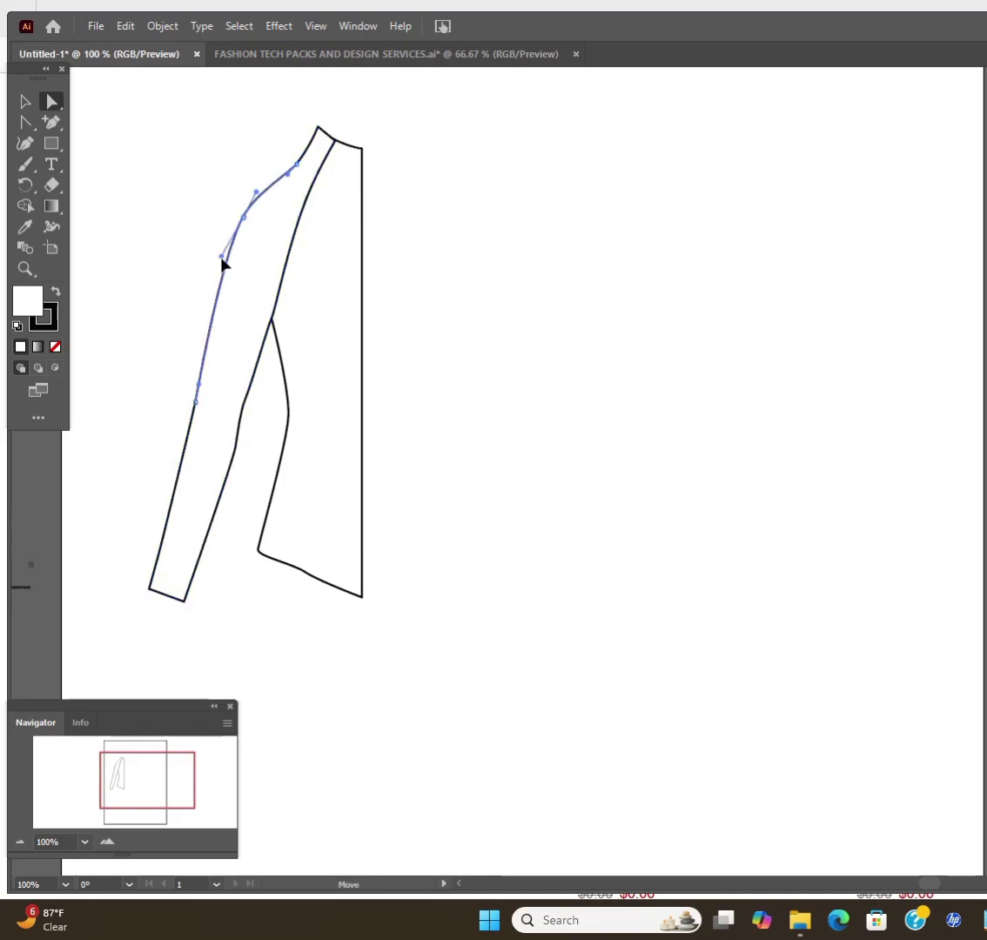
pyautogui.click(242, 453)
pyautogui.moveTo(165, 544); pyautogui.dragTo(169, 496)
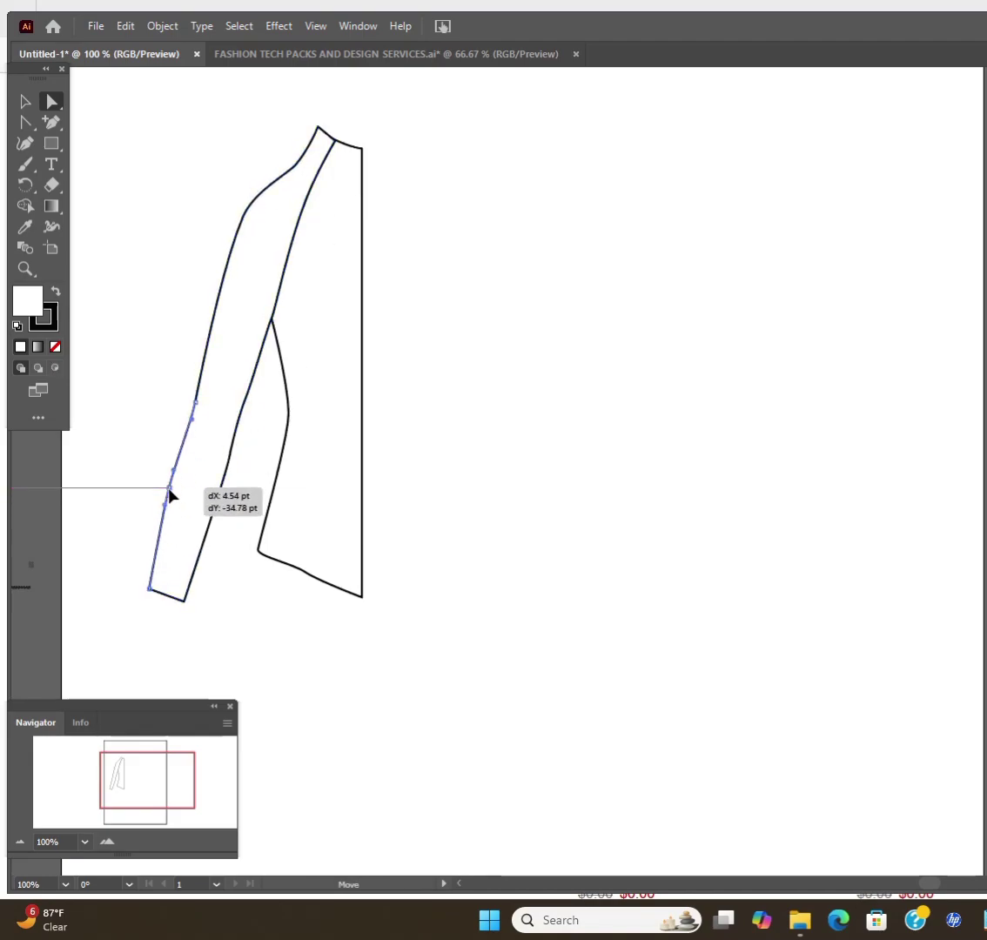
# Bend the body's hem into a shirt-tail curve running from the side seam down to the centre front
pyautogui.click(295, 447)
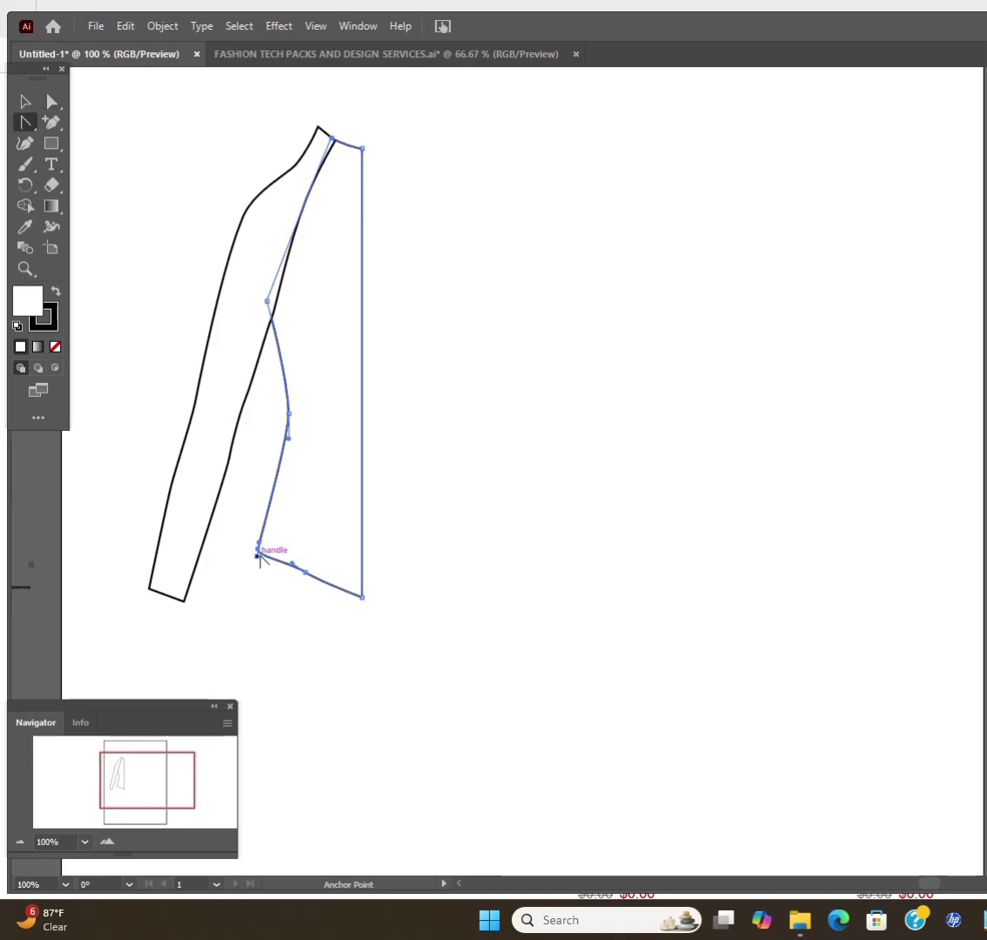
pyautogui.moveTo(342, 579)
pyautogui.mouseDown()
pyautogui.moveTo(308, 597)
pyautogui.moveTo(338, 604)
pyautogui.mouseUp()
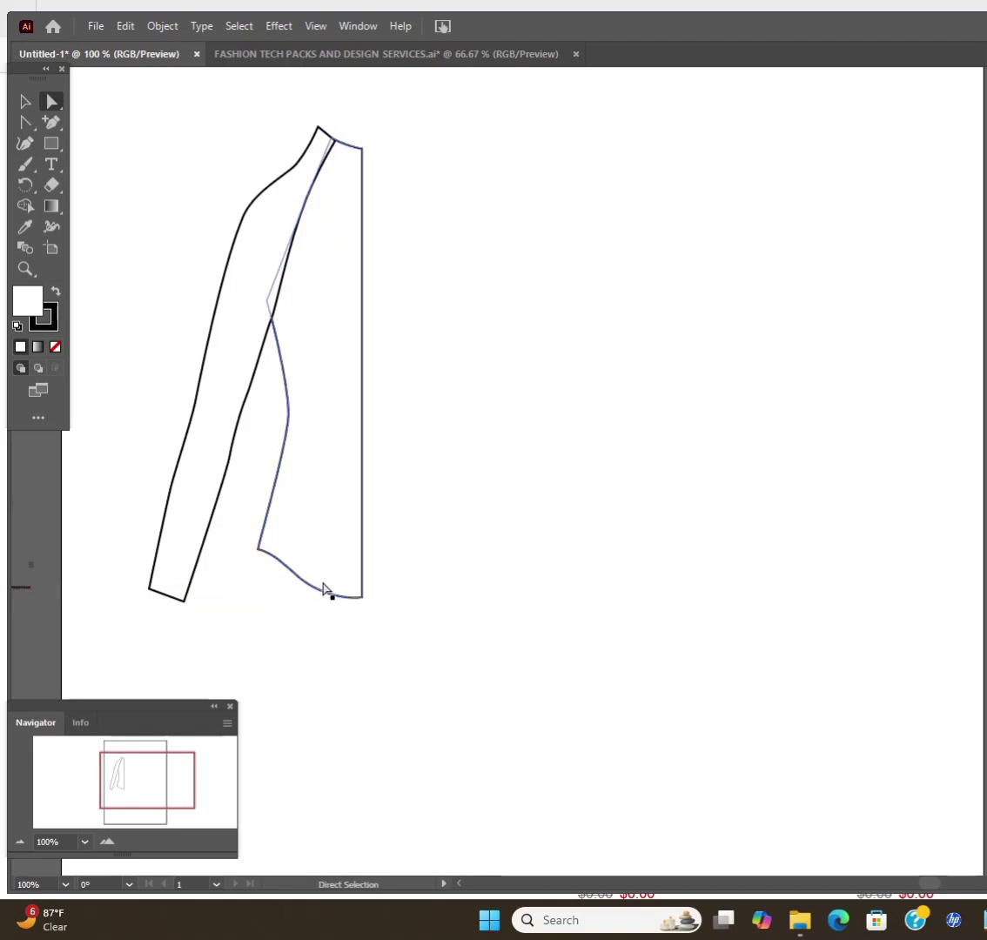
pyautogui.click(213, 214)
pyautogui.click(51, 143)
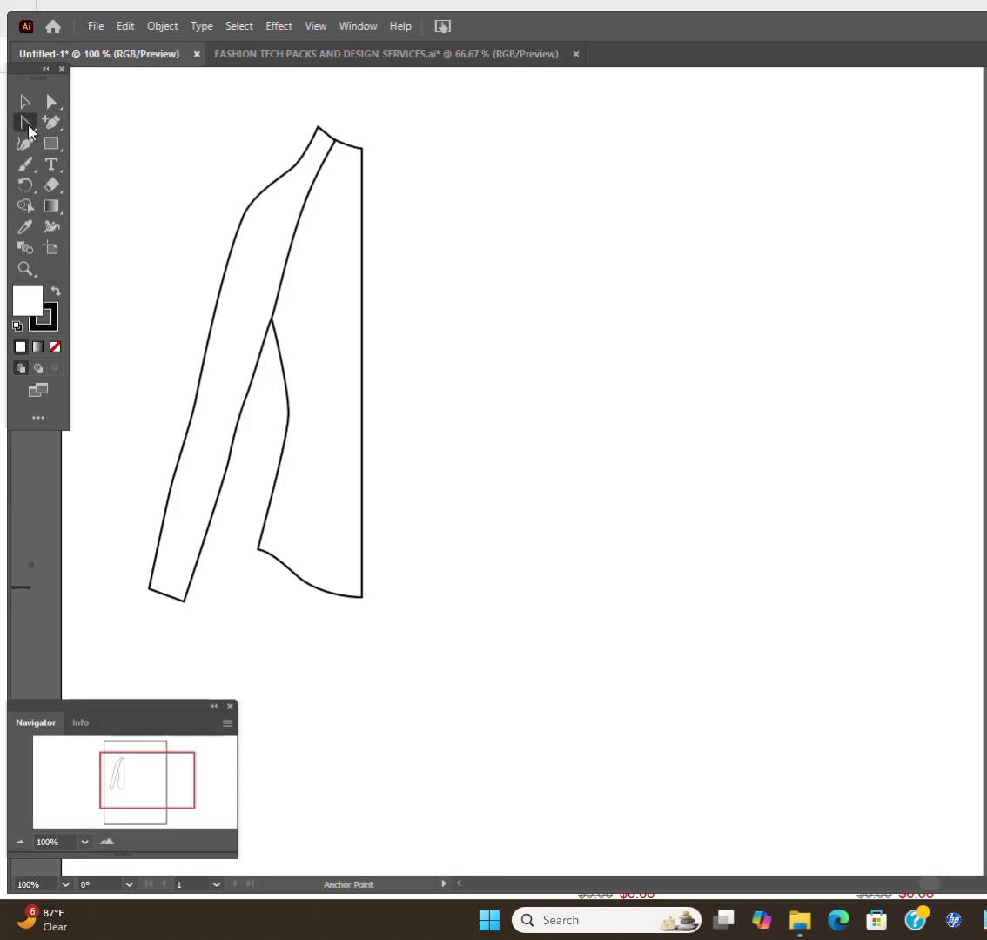
pyautogui.moveTo(53, 153); pyautogui.dragTo(113, 220)
pyautogui.click(293, 258)
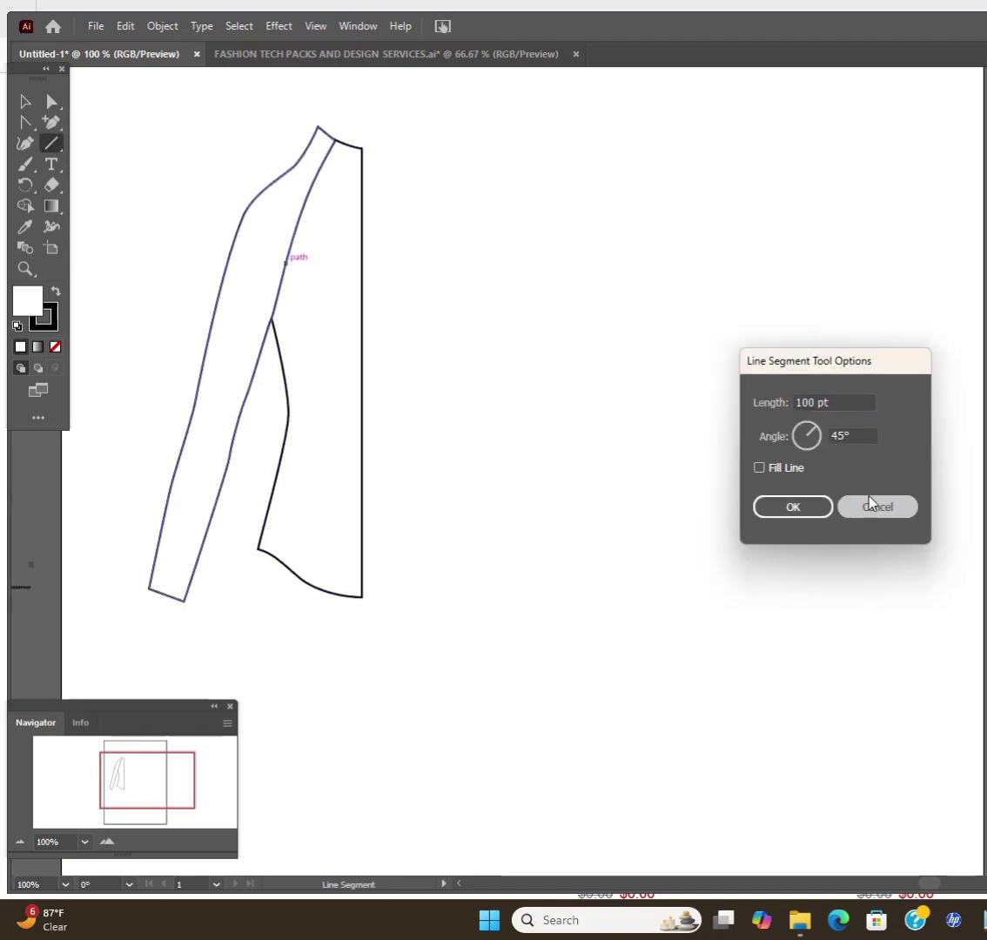
pyautogui.click(867, 505)
# Draw a curved, unfilled princess seam on the body from the raglan edge to the hem with the Pen tool
pyautogui.moveTo(27, 120)
pyautogui.mouseDown()
pyautogui.moveTo(48, 129)
pyautogui.moveTo(98, 122)
pyautogui.mouseUp()
pyautogui.click(283, 263)
pyautogui.moveTo(316, 383); pyautogui.dragTo(323, 467)
pyautogui.click(287, 566)
pyautogui.click(51, 102)
pyautogui.click(55, 347)
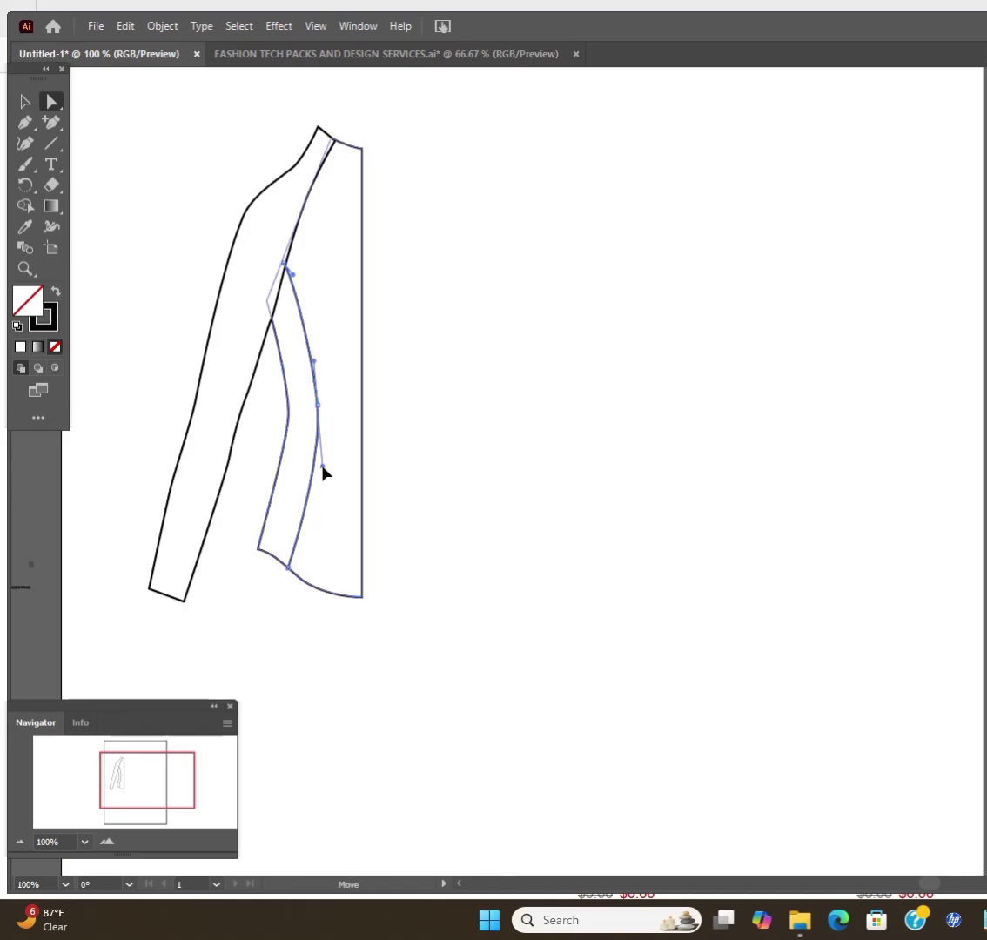
# Smooth the princess seam's curve by adjusting the handles at its armhole end, waist point and hem end
pyautogui.click(219, 222)
pyautogui.click(289, 273)
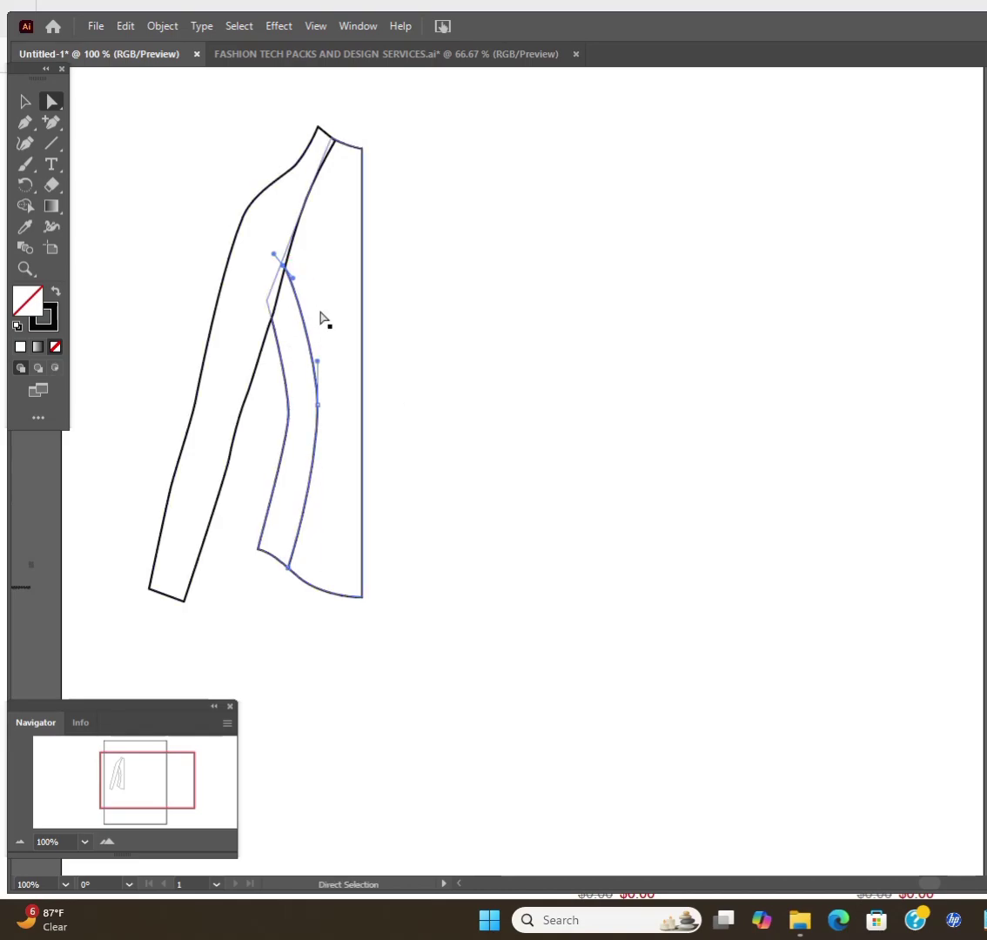
pyautogui.click(315, 426)
pyautogui.moveTo(33, 125); pyautogui.dragTo(98, 129)
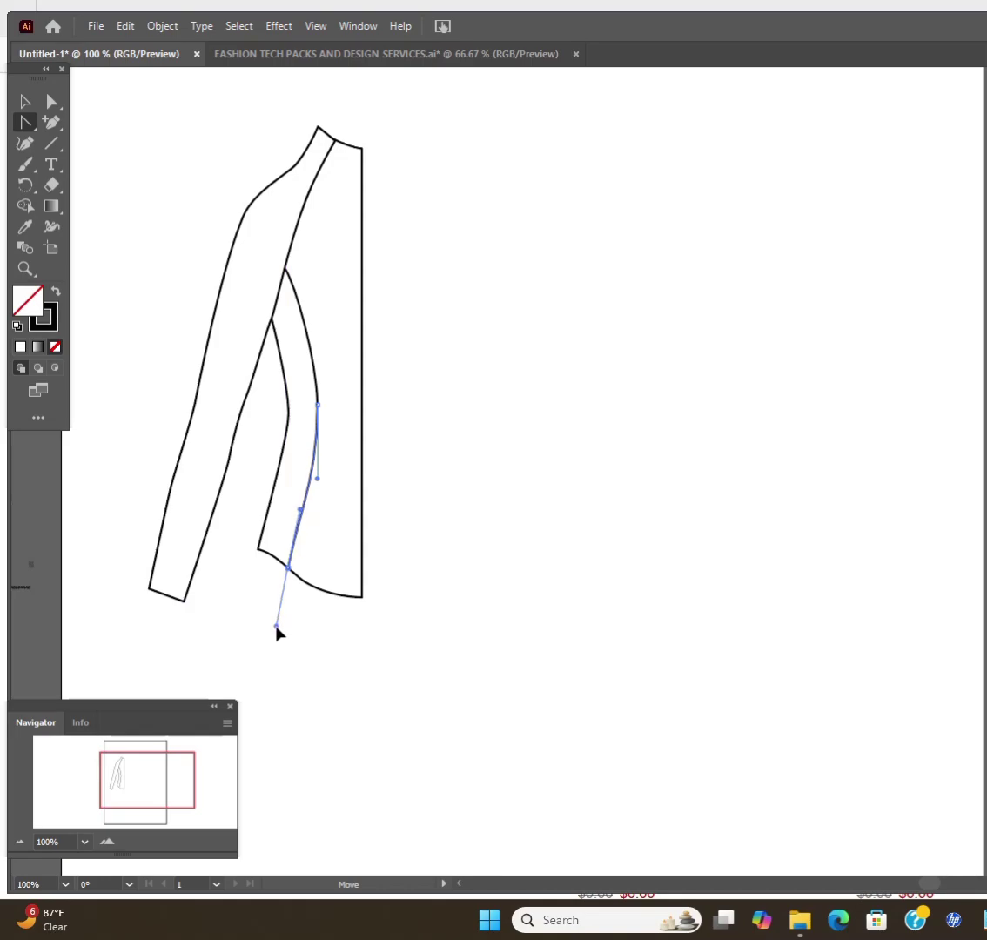
pyautogui.press('a')
pyautogui.moveTo(316, 479); pyautogui.dragTo(317, 461)
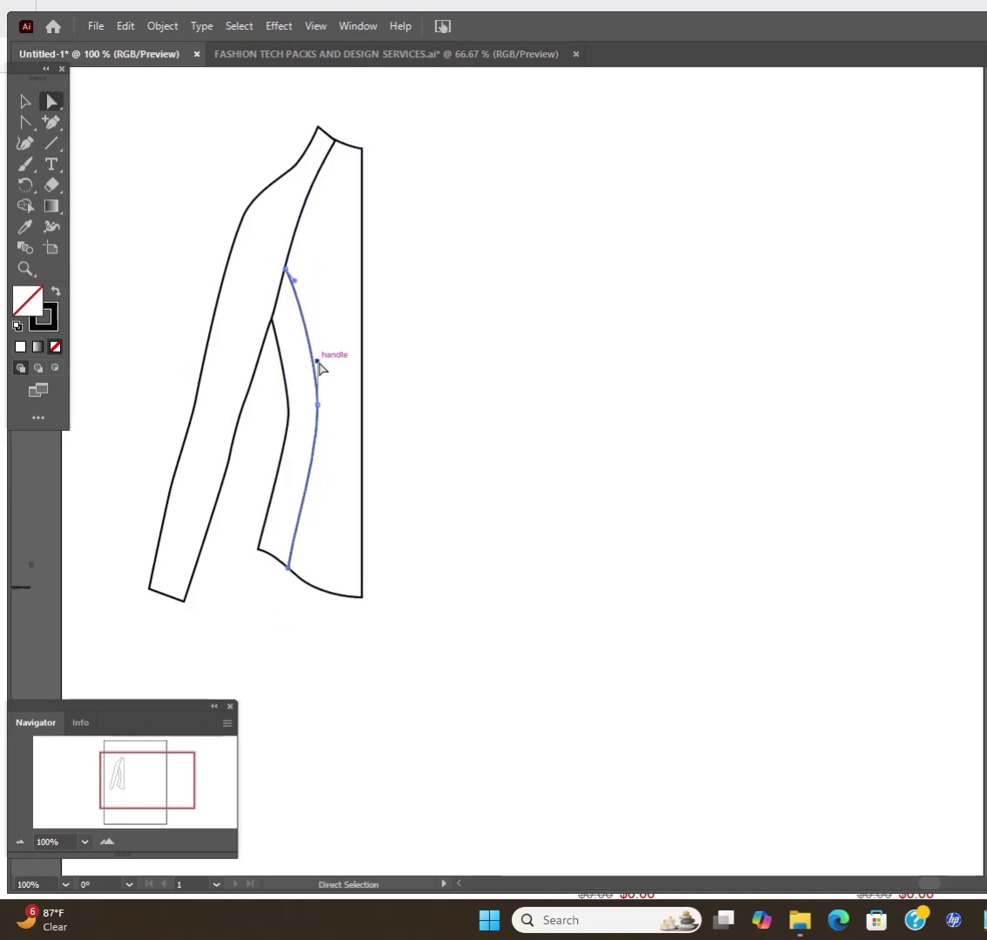
# Draw a straight line across the sleeve just above its cuff edge and give it a stitch-pattern stroke
pyautogui.click(51, 145)
pyautogui.moveTo(152, 574); pyautogui.dragTo(189, 588)
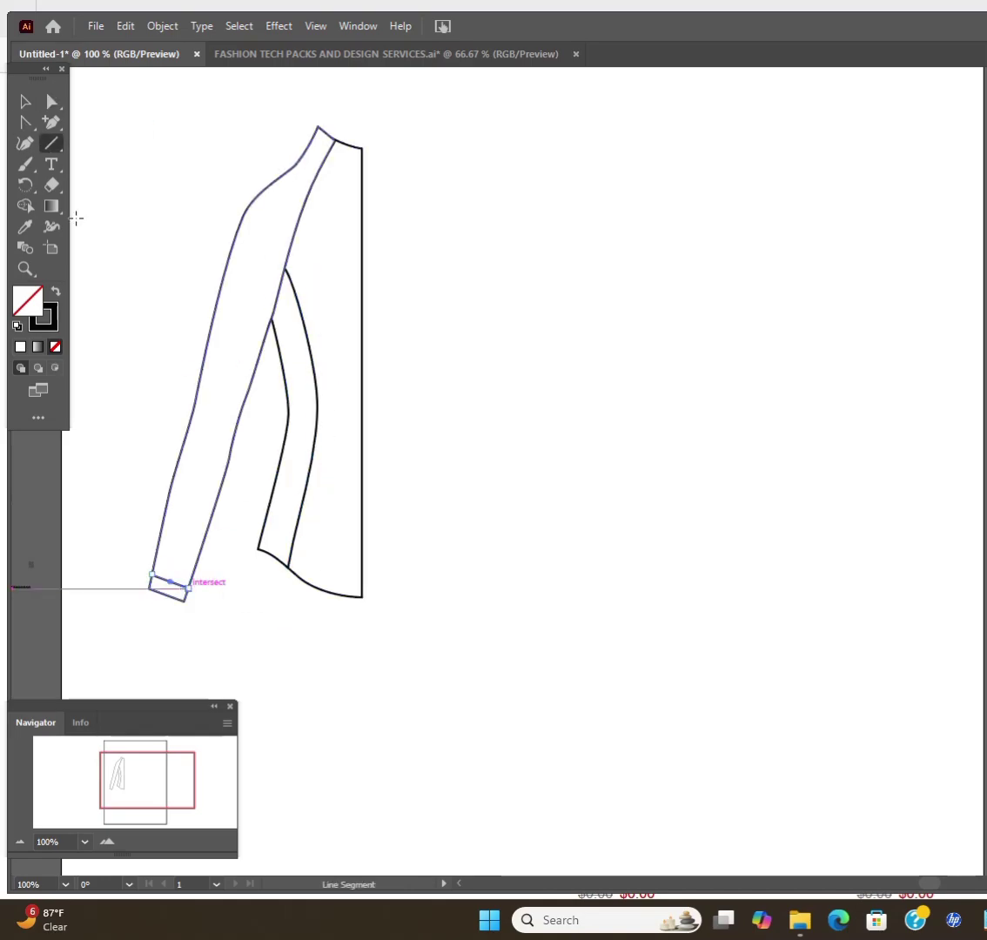
pyautogui.press('v')
pyautogui.click(109, 842)
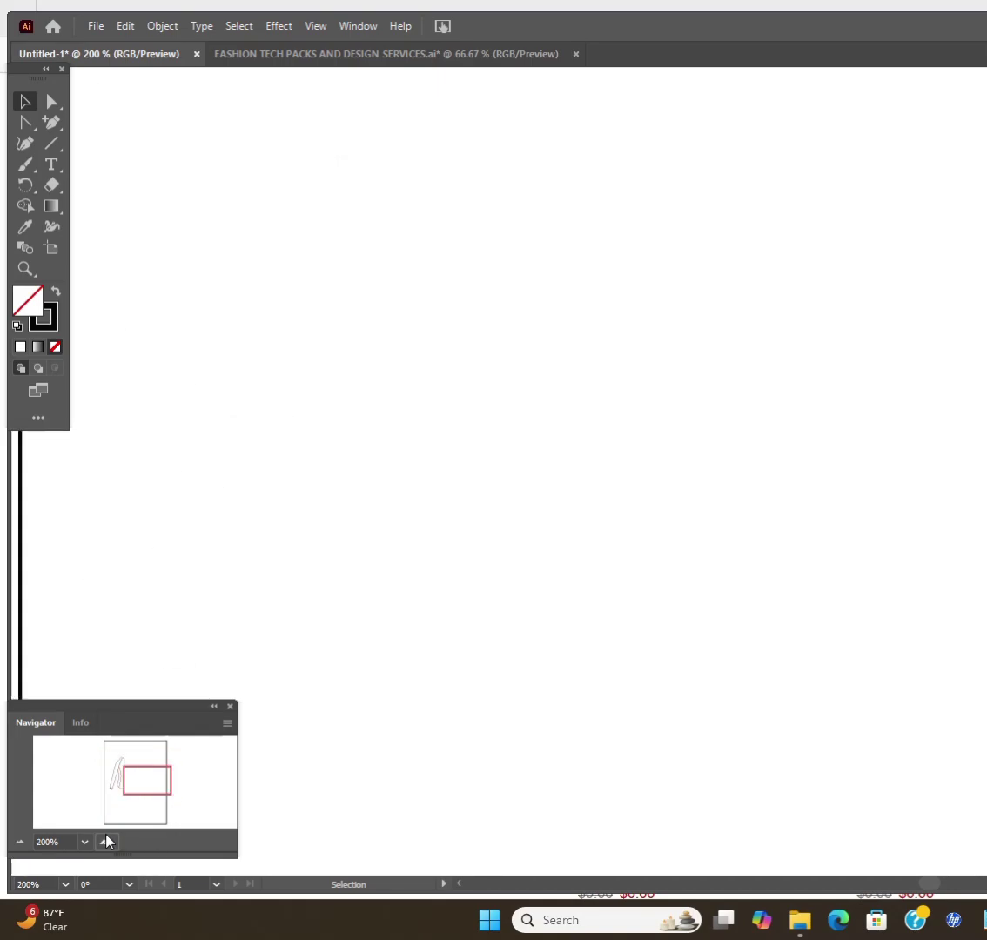
pyautogui.click(109, 842)
pyautogui.click(121, 789)
pyautogui.click(241, 399)
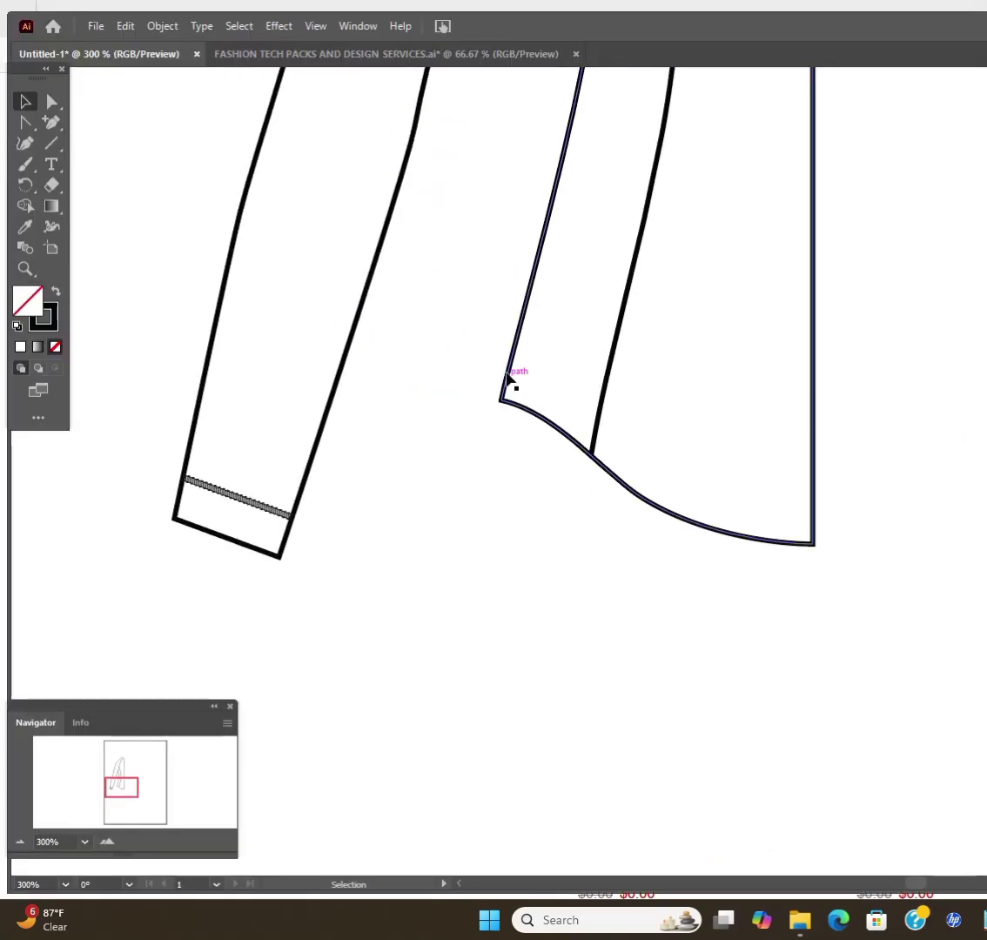
# Draw a line across the body just above the hem, curve it to follow the hem edge, and give it the stitch-pattern stroke
pyautogui.click(50, 145)
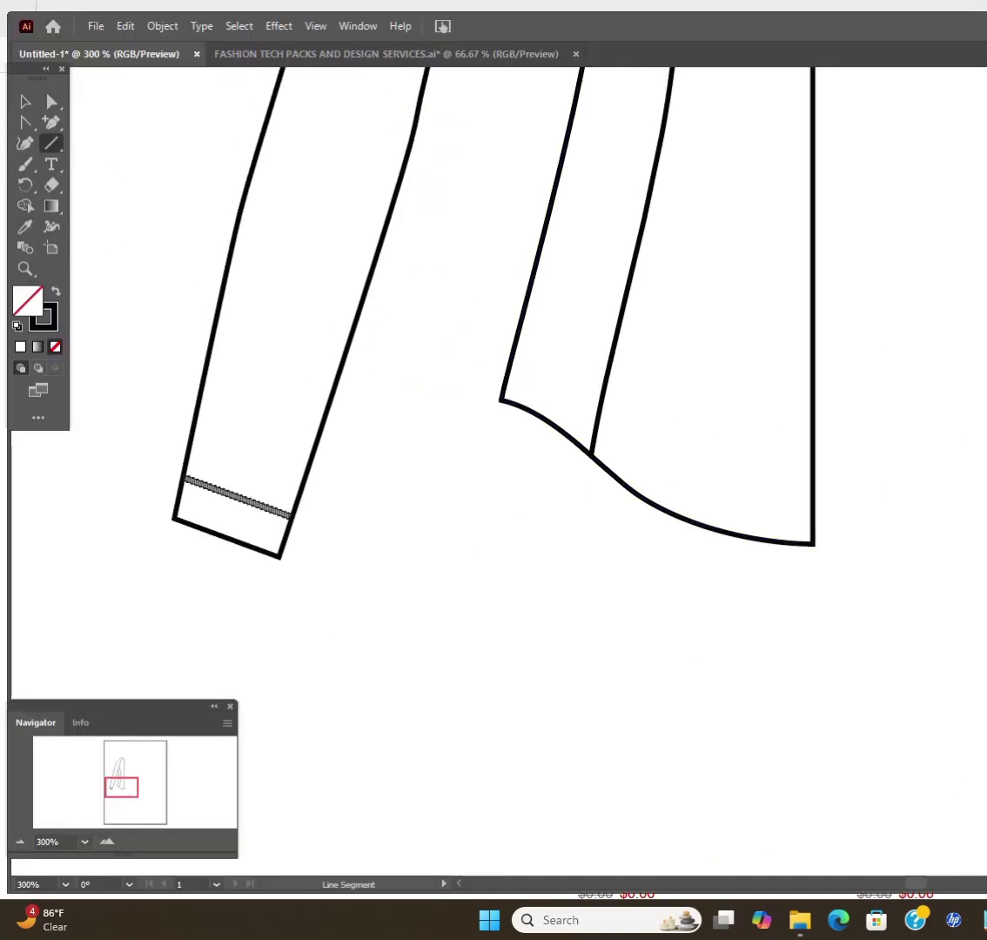
pyautogui.moveTo(506, 374); pyautogui.dragTo(651, 425)
pyautogui.hotkey('shift', 'c')
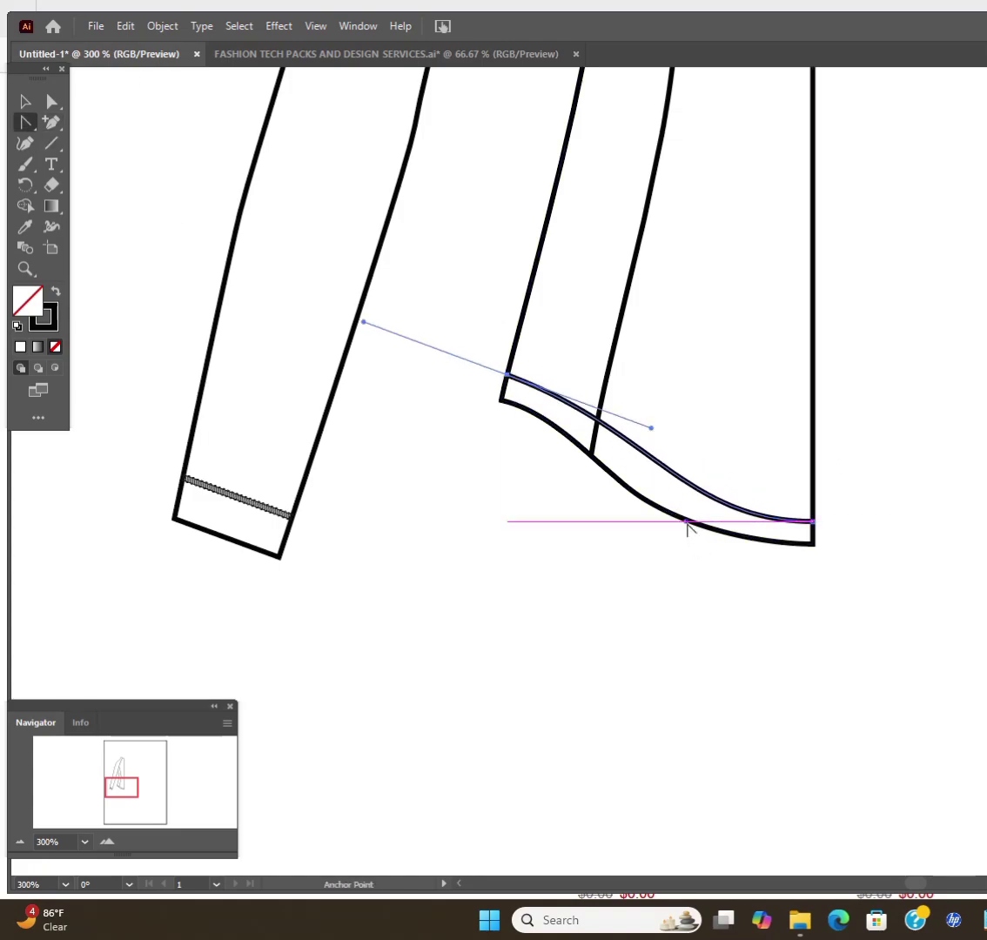
pyautogui.moveTo(694, 511); pyautogui.dragTo(622, 501)
pyautogui.click(51, 101)
pyautogui.moveTo(651, 427); pyautogui.dragTo(658, 431)
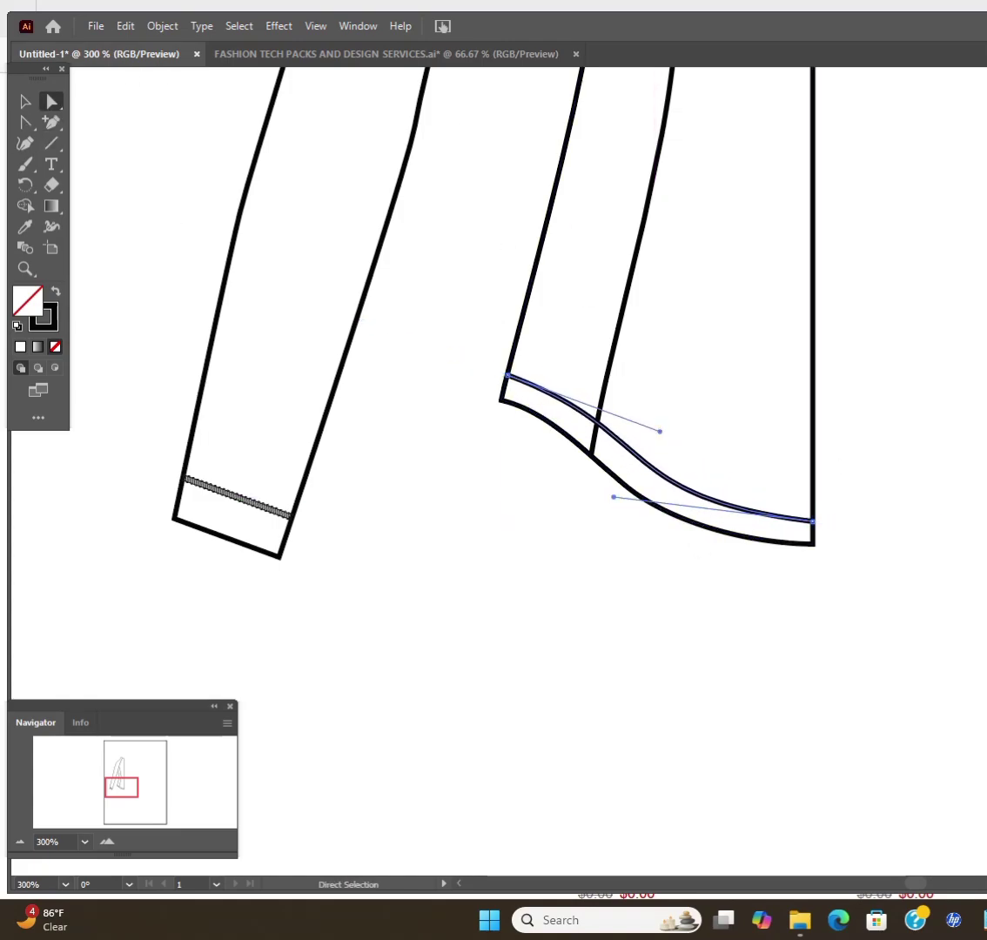
# Draw a line from the neckline to the underarm and curve it along the raglan seam
pyautogui.hotkey('ctrl', '-')
pyautogui.hotkey('ctrl', '-')
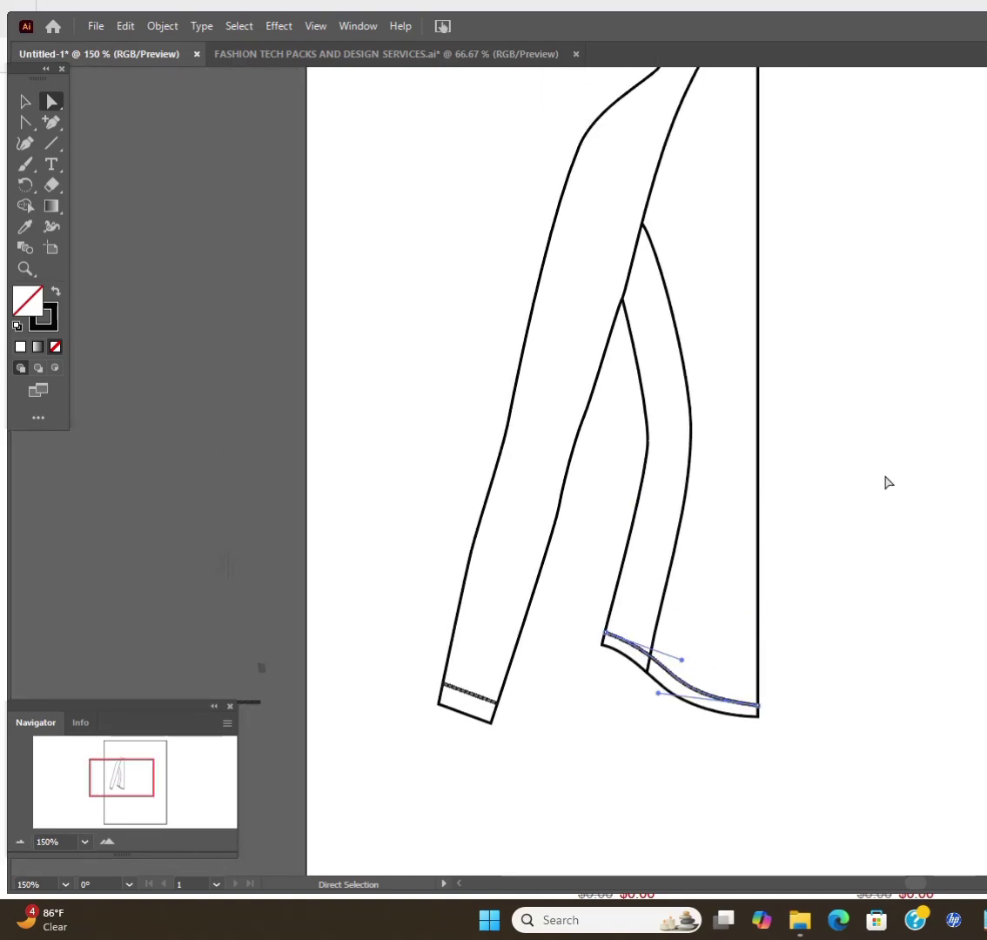
pyautogui.scroll(3, 732, 624)
pyautogui.click(51, 143)
pyautogui.moveTo(717, 132)
pyautogui.mouseDown()
pyautogui.moveTo(617, 386)
pyautogui.moveTo(620, 407)
pyautogui.mouseUp()
pyautogui.click(34, 127)
pyautogui.moveTo(717, 132); pyautogui.dragTo(655, 234)
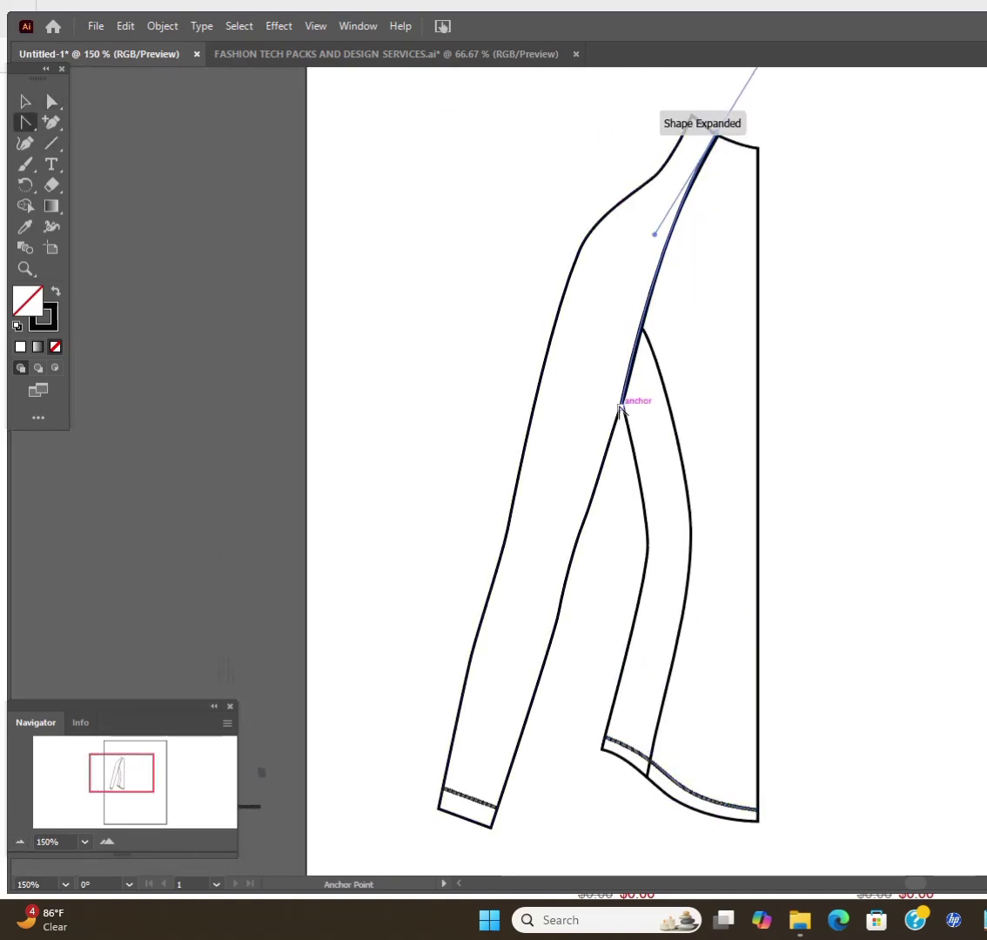
pyautogui.press('a')
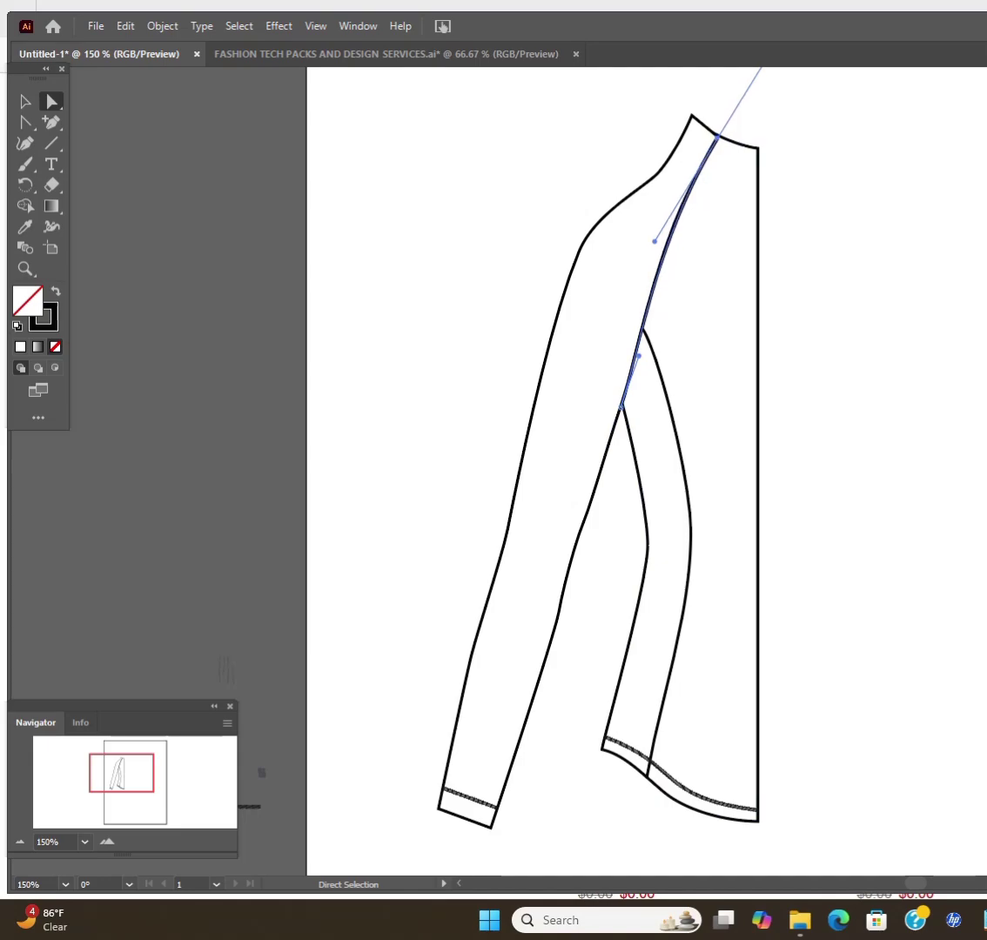
# Give the raglan seam line the stitch-pattern stroke and shift it slightly onto the sleeve side
pyautogui.press('v')
pyautogui.click(692, 228)
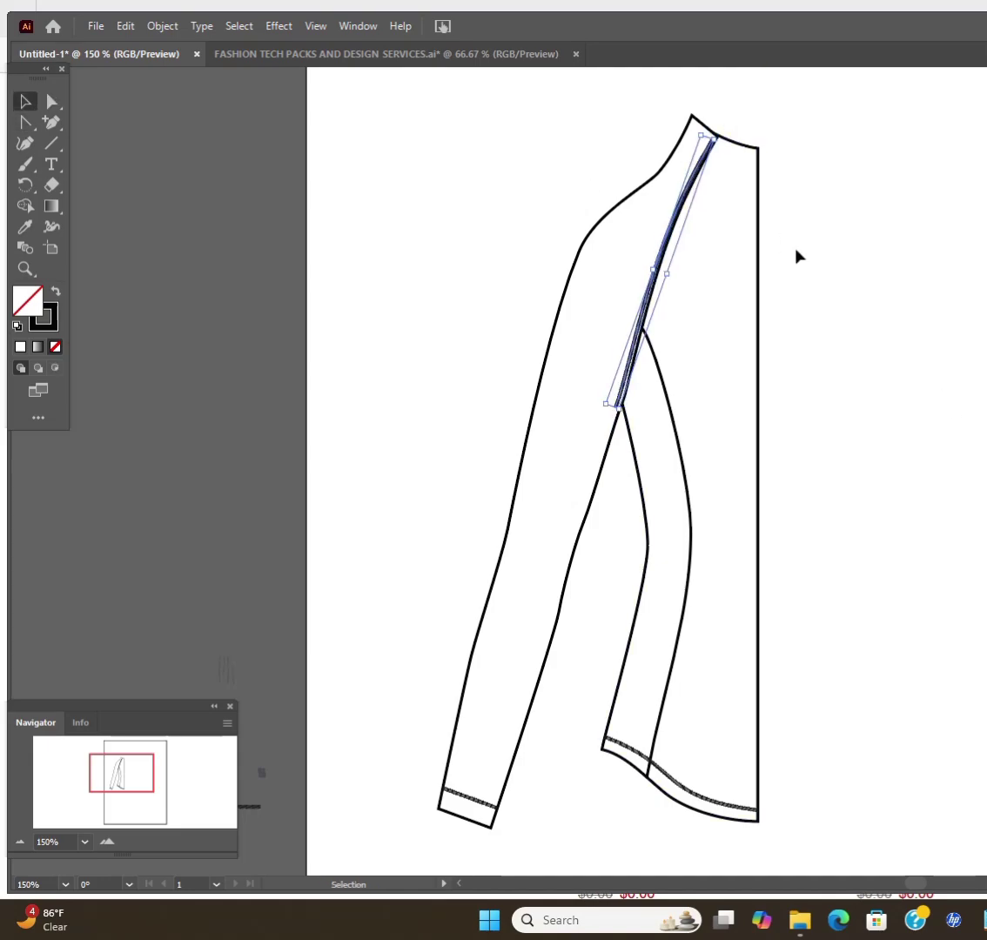
pyautogui.click(818, 202)
# Copy the complete half-garment drawing and paste a duplicate beside the original
pyautogui.scroll(-1, 838, 307)
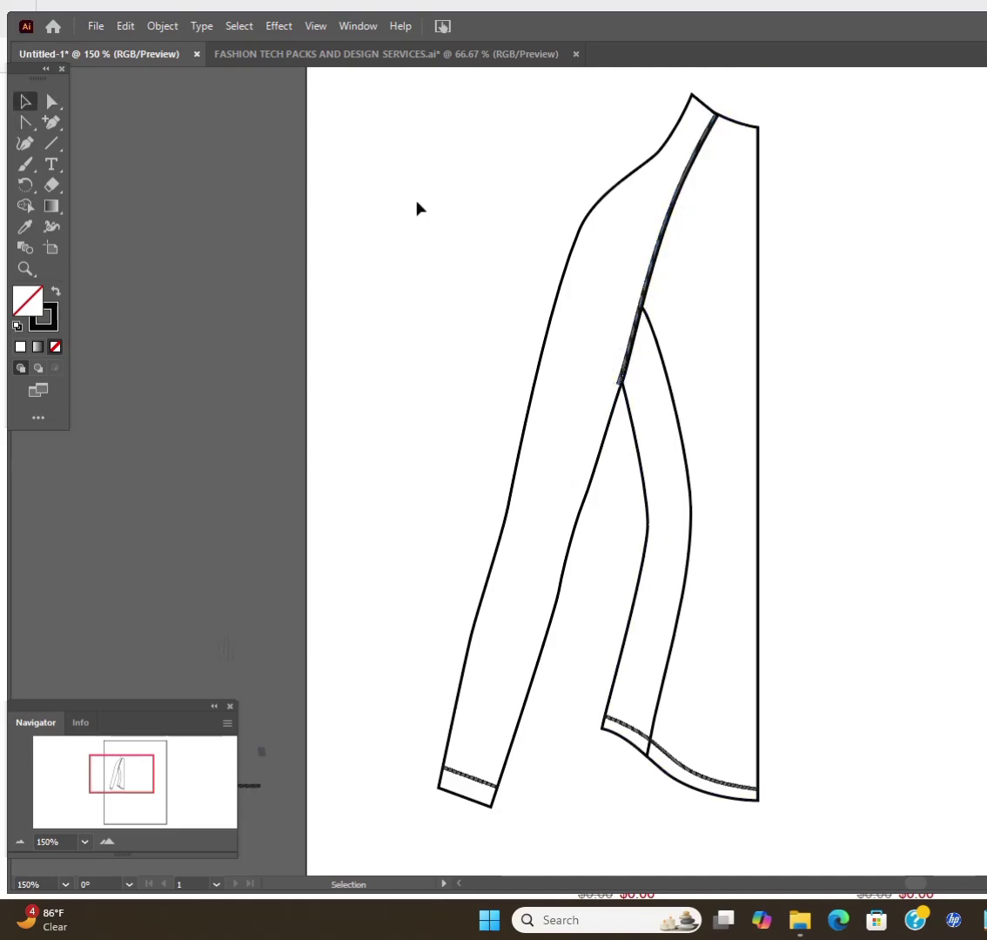
pyautogui.hotkey('ctrl', 'a')
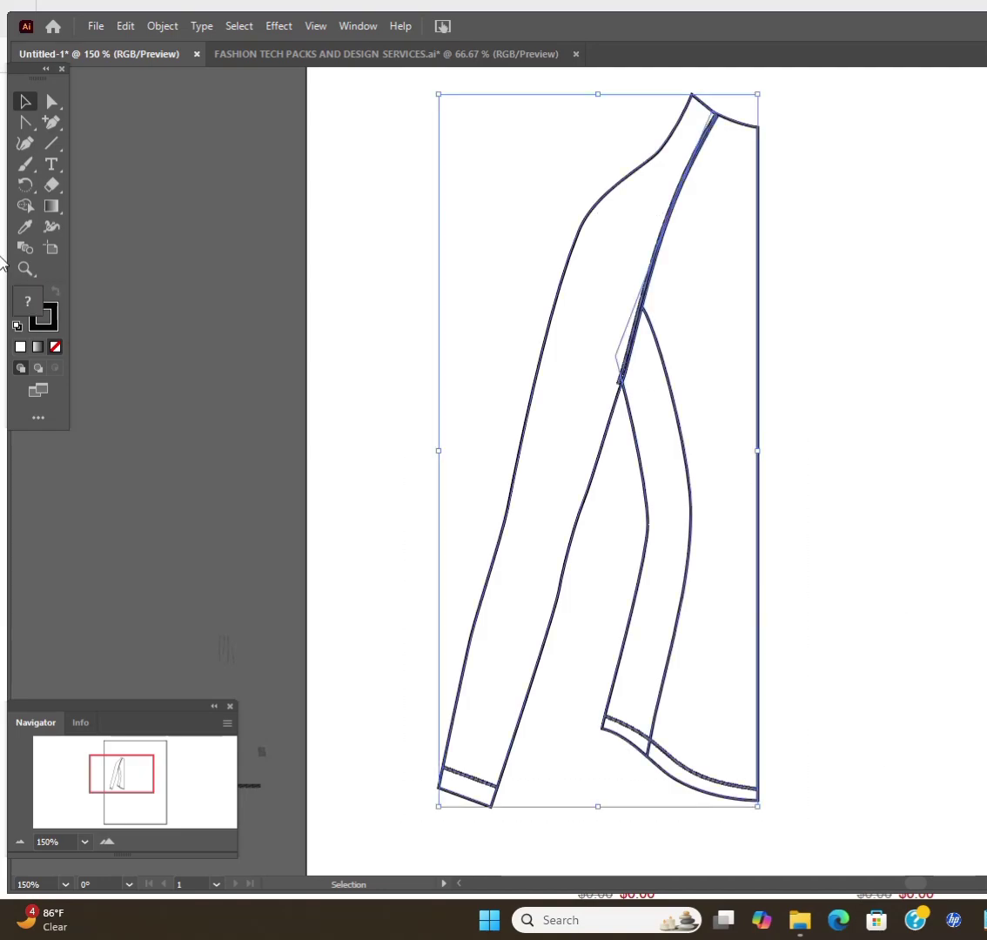
pyautogui.rightClick(26, 268)
pyautogui.click(82, 293)
pyautogui.moveTo(509, 405); pyautogui.dragTo(323, 408)
pyautogui.click(28, 106)
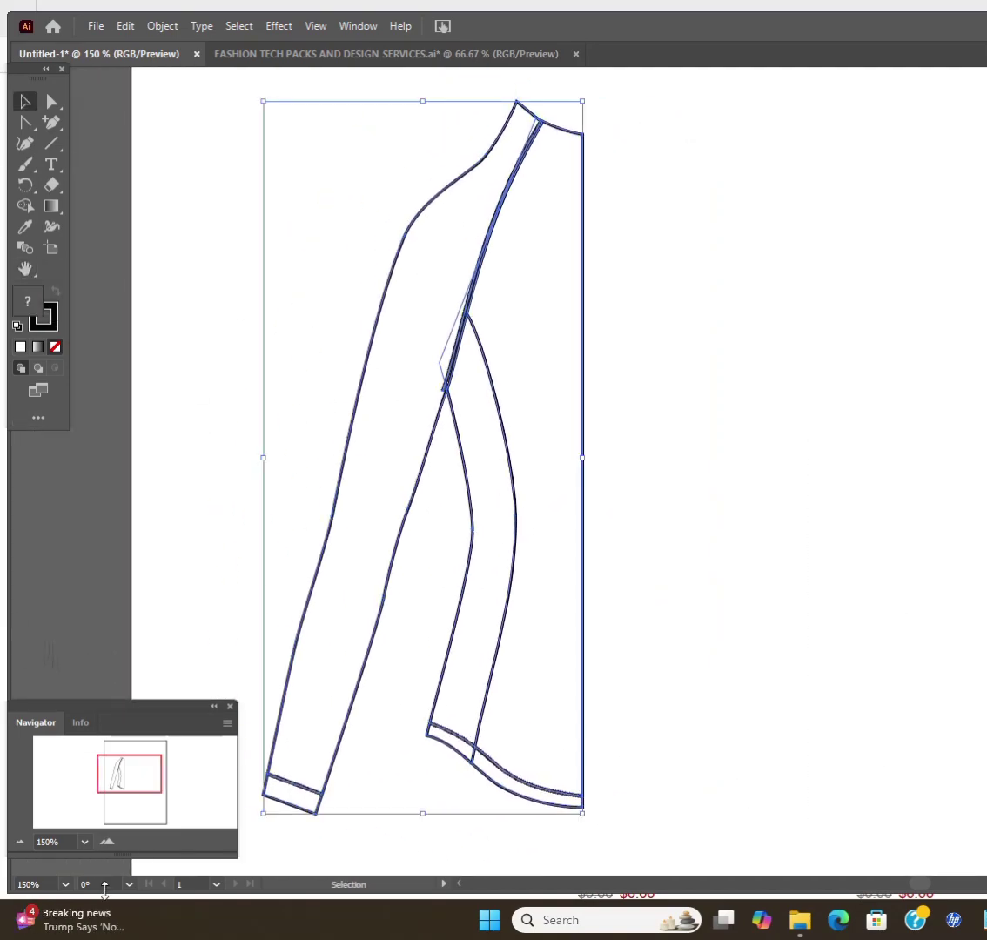
pyautogui.hotkey('ctrl', '-')
pyautogui.scroll(2, 253, 643)
pyautogui.scroll(-1, 245, 539)
pyautogui.press('a')
pyautogui.hotkey('ctrl', 'c')
pyautogui.hotkey('ctrl', 'v')
# Reflect the pasted half-garment across the vertical axis and place it against the original along the centre front
pyautogui.rightClick(509, 318)
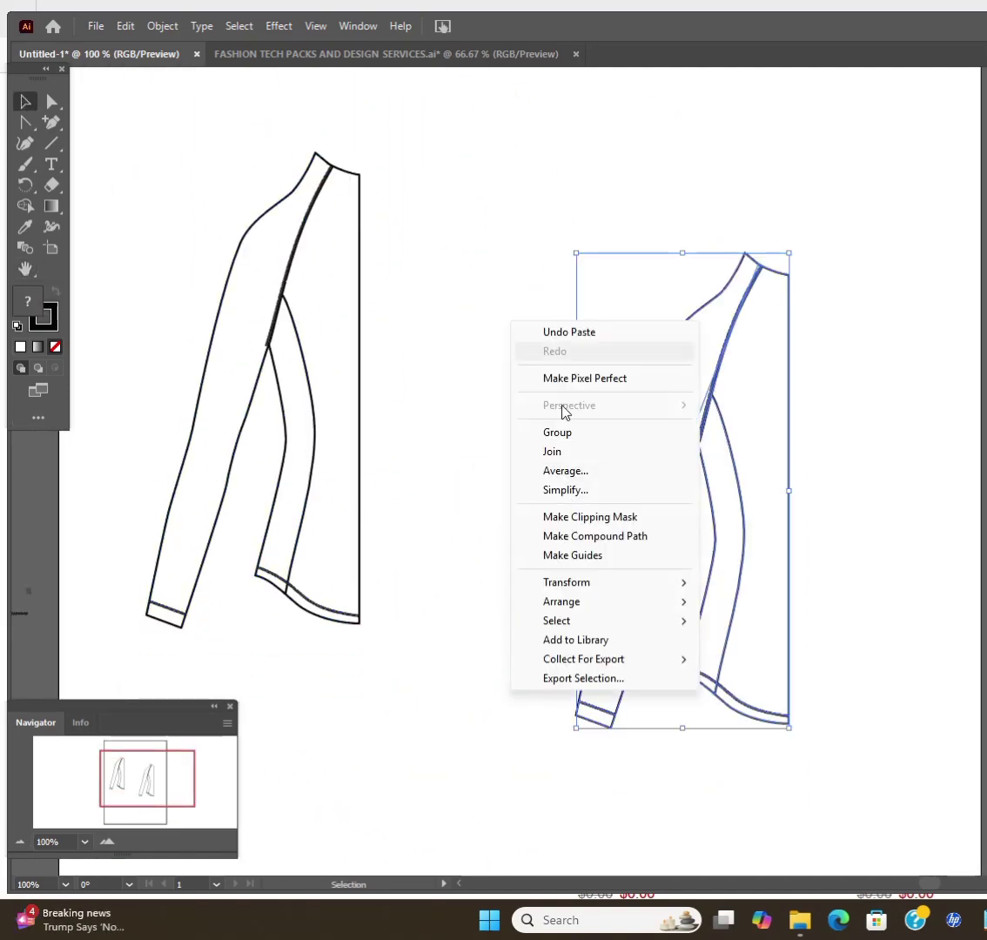
pyautogui.moveTo(666, 579)
pyautogui.click(749, 646)
pyautogui.click(403, 622)
pyautogui.moveTo(627, 368); pyautogui.dragTo(418, 267)
pyautogui.click(225, 115)
# Draw a narrow white-filled rectangle with a black outline down the centre front from the neckline and extend it to the hem edge
pyautogui.rightClick(51, 143)
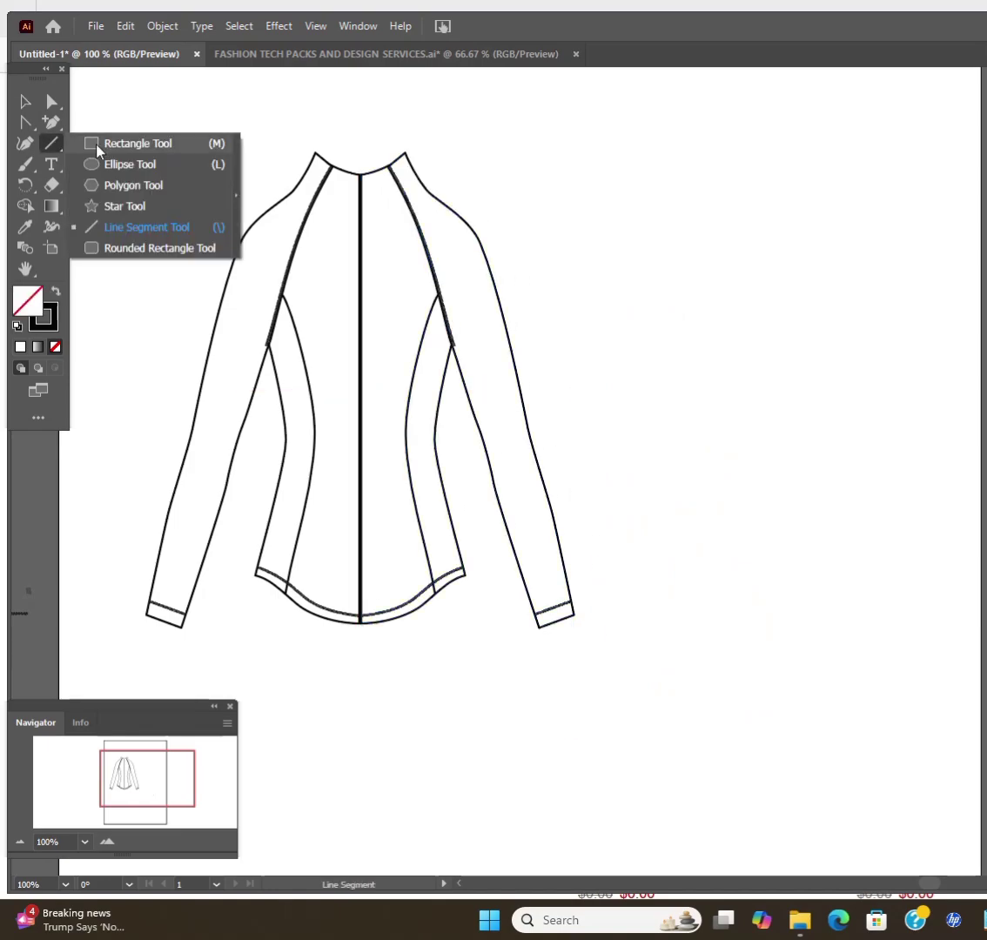
pyautogui.click(100, 144)
pyautogui.moveTo(356, 174); pyautogui.dragTo(368, 619)
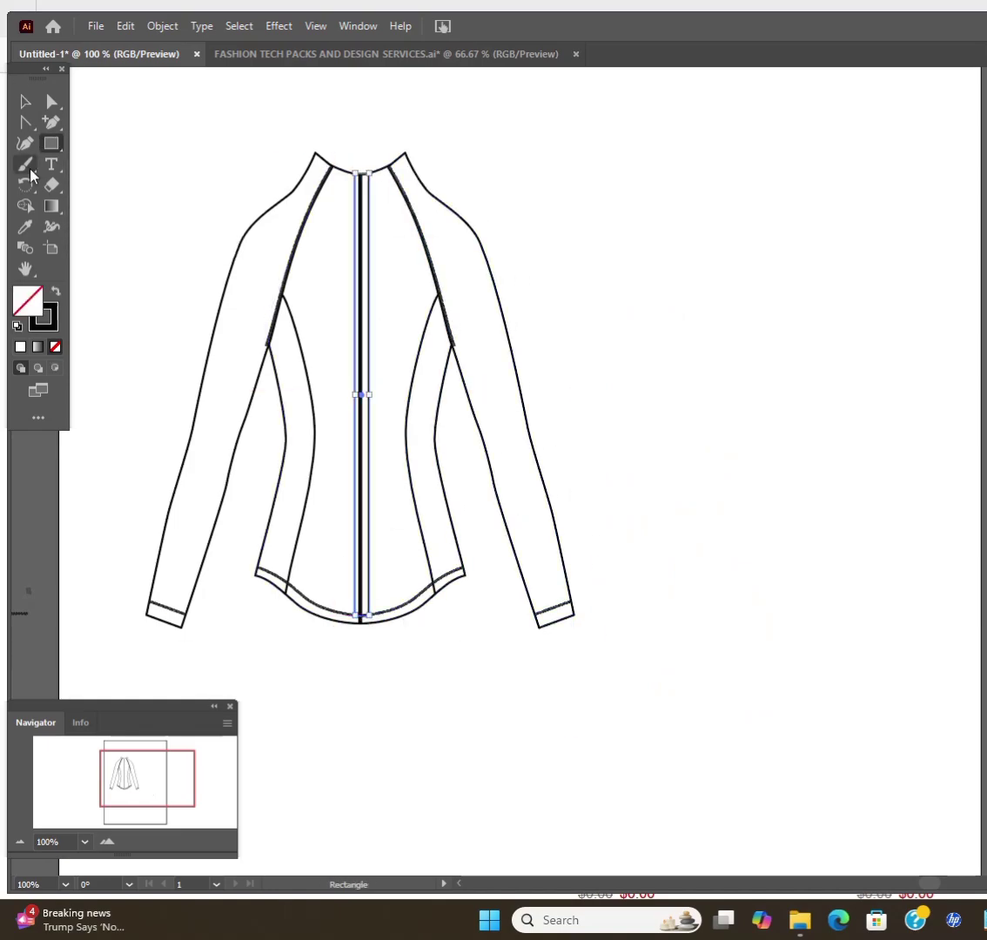
pyautogui.press('d')
pyautogui.press('v')
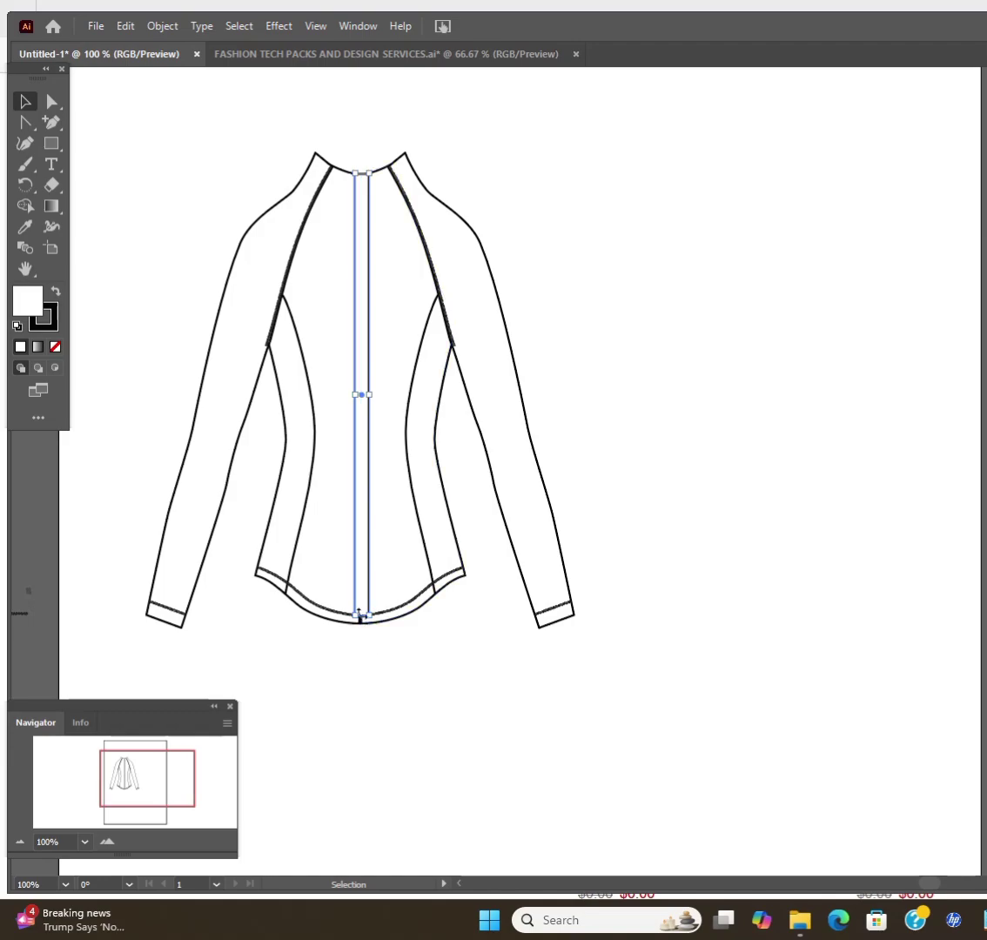
pyautogui.click(107, 842)
pyautogui.moveTo(206, 620); pyautogui.dragTo(513, 664)
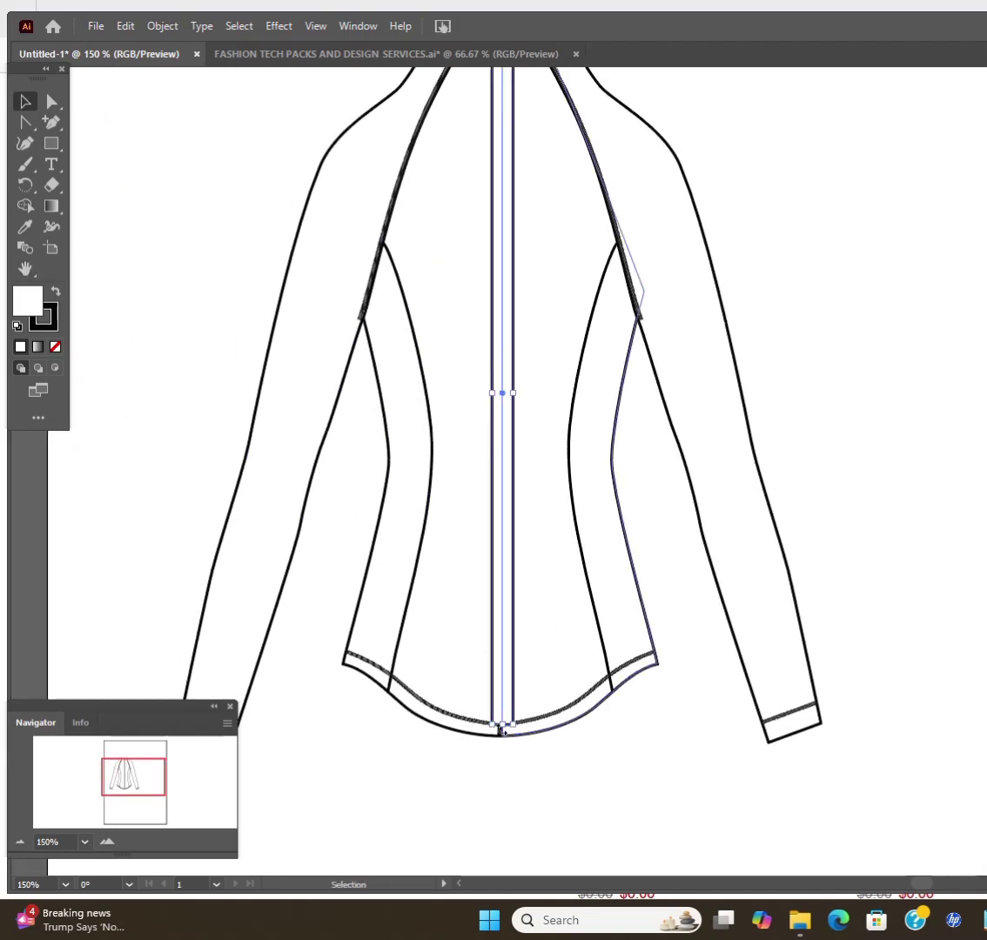
pyautogui.scroll(2, 513, 664)
# Draw a vertical line down the middle of the centre-front placket and narrow the placket rectangle to about 7.8 pt wide
pyautogui.rightClick(51, 142)
pyautogui.click(139, 228)
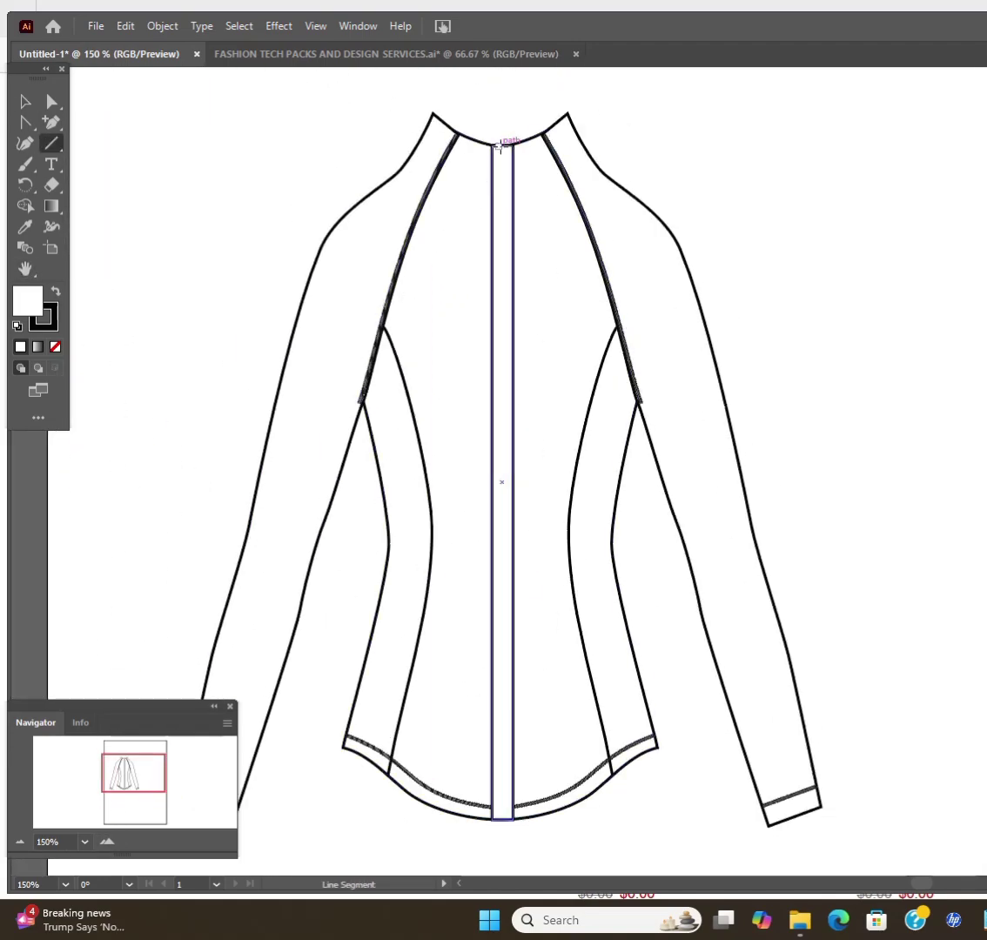
pyautogui.moveTo(500, 145); pyautogui.dragTo(505, 815)
pyautogui.press('v')
pyautogui.click(509, 481)
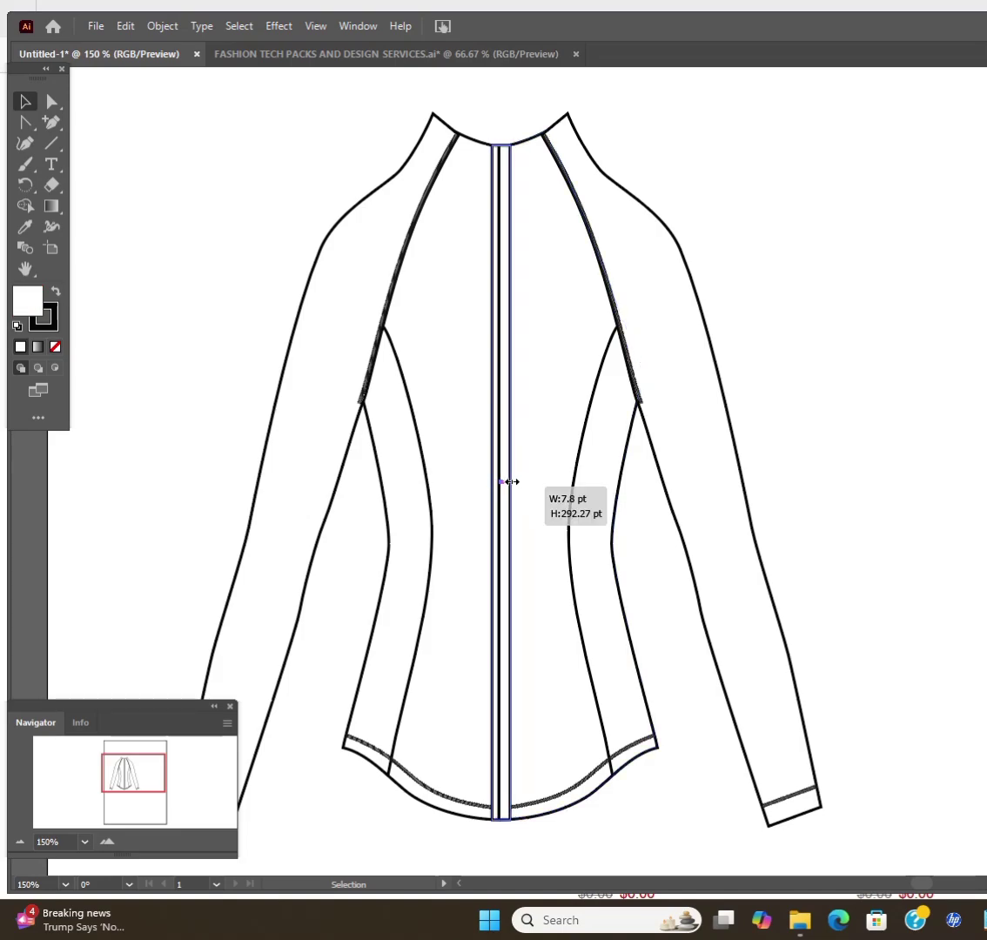
# Centre the placket rectangle and the vertical line on each other and give the line the zipper-pattern stroke
pyautogui.click(502, 470)
pyautogui.keyDown('shift'); pyautogui.click(508, 407); pyautogui.keyUp('shift')
pyautogui.click(821, 526)
pyautogui.click(499, 215)
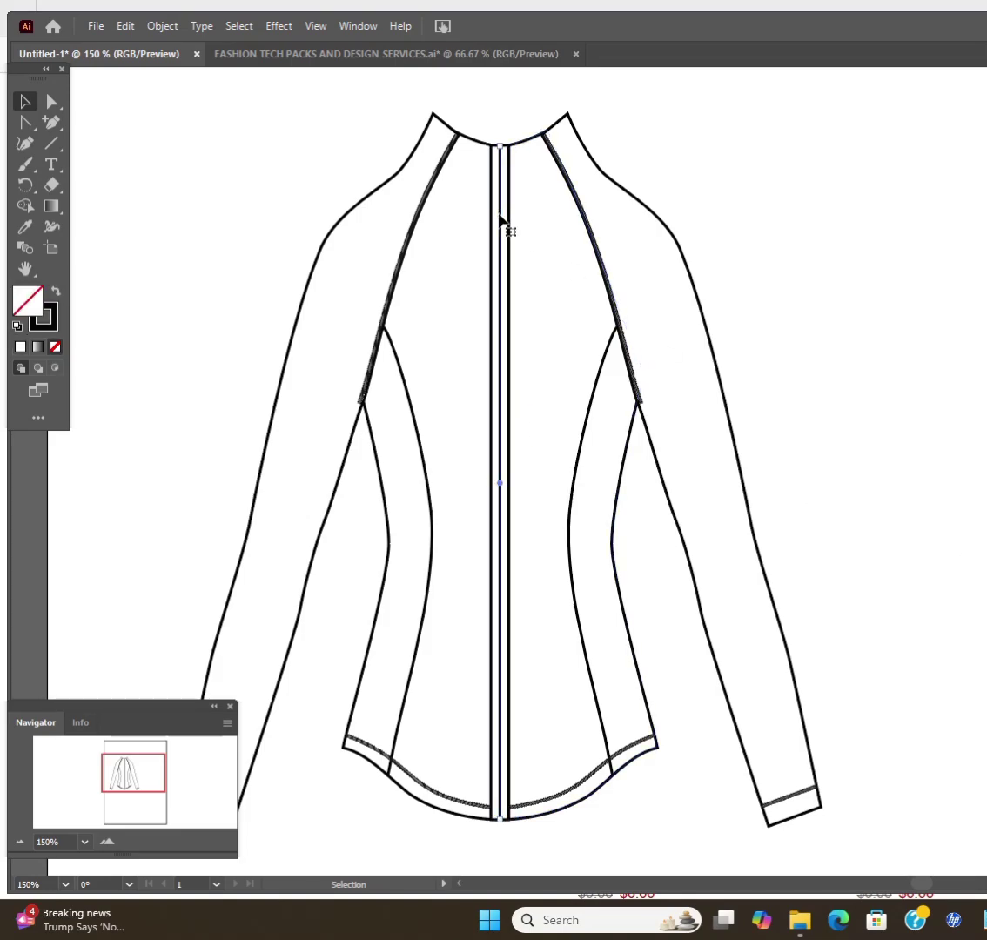
pyautogui.scroll(1, 524, 540)
# Copy the two front body panels and paste a duplicate beside the garment
pyautogui.click(520, 481)
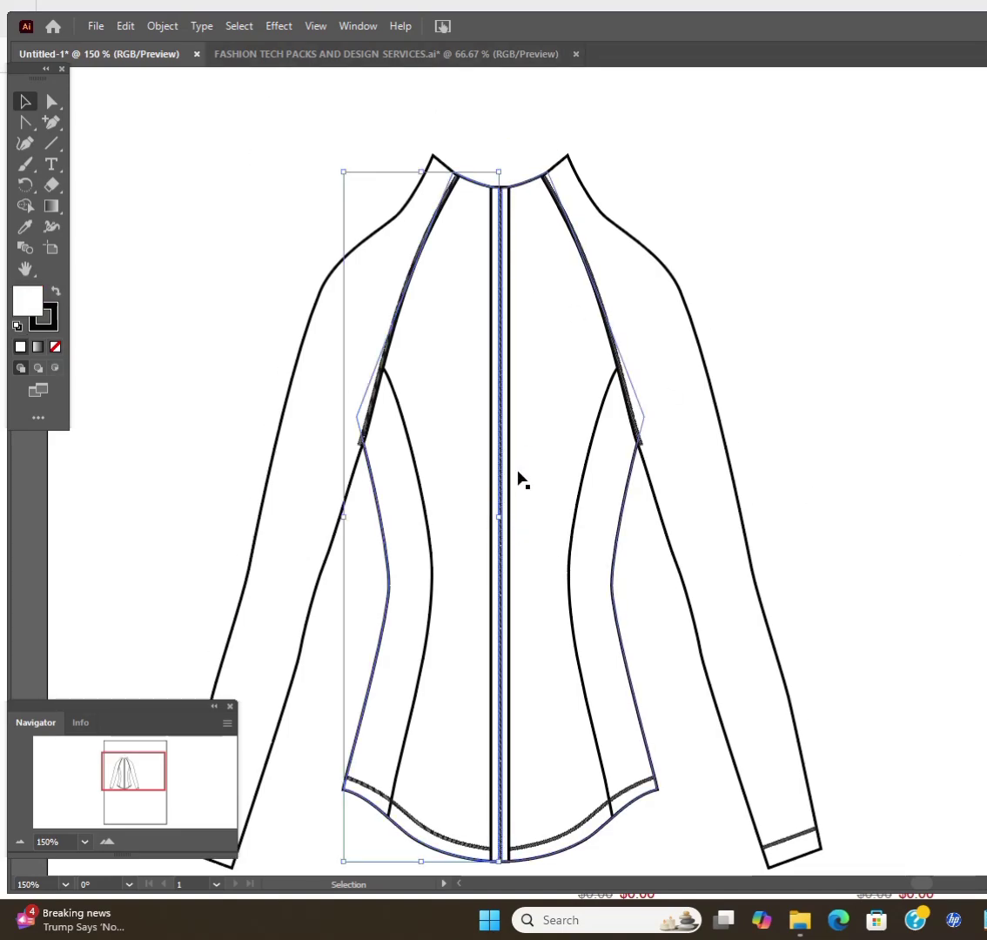
pyautogui.press('a')
pyautogui.press('v')
pyautogui.hotkey('ctrl', 'c')
pyautogui.hotkey('ctrl', 'v')
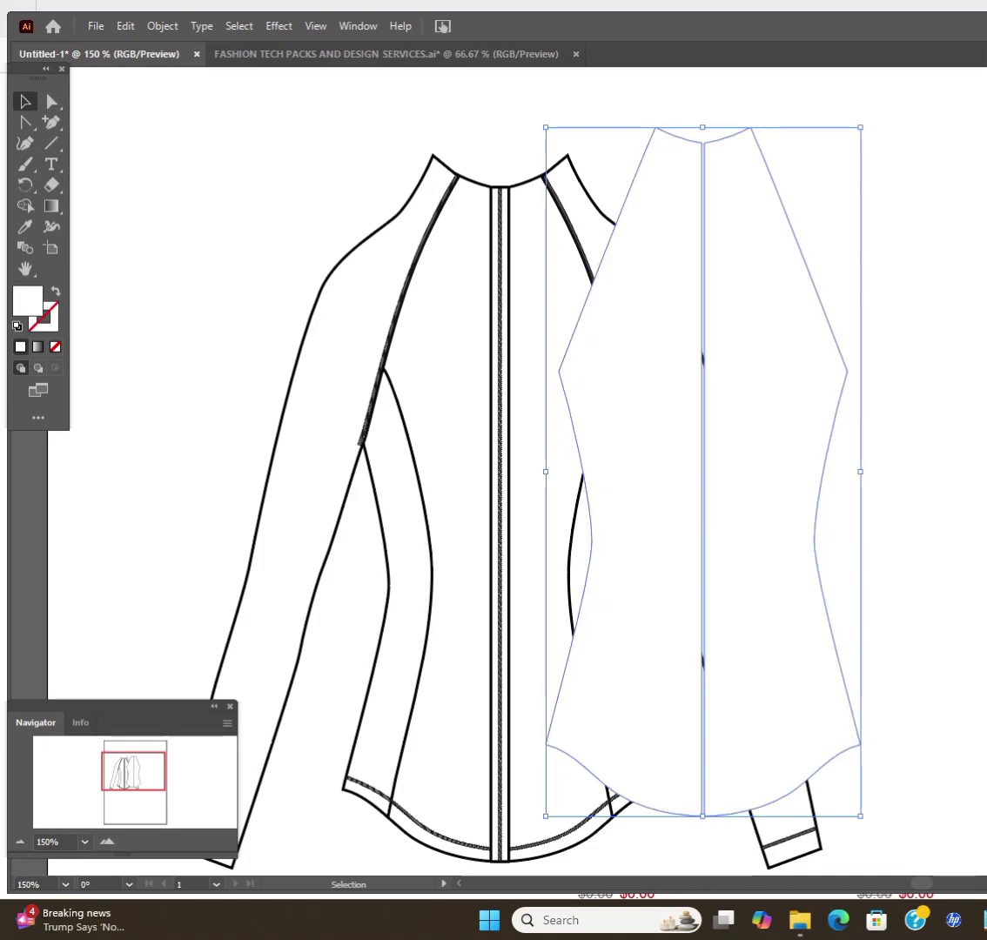
# Unite the two pasted body panels into one shape and position it exactly over the original body
pyautogui.press('a')
pyautogui.click(699, 812)
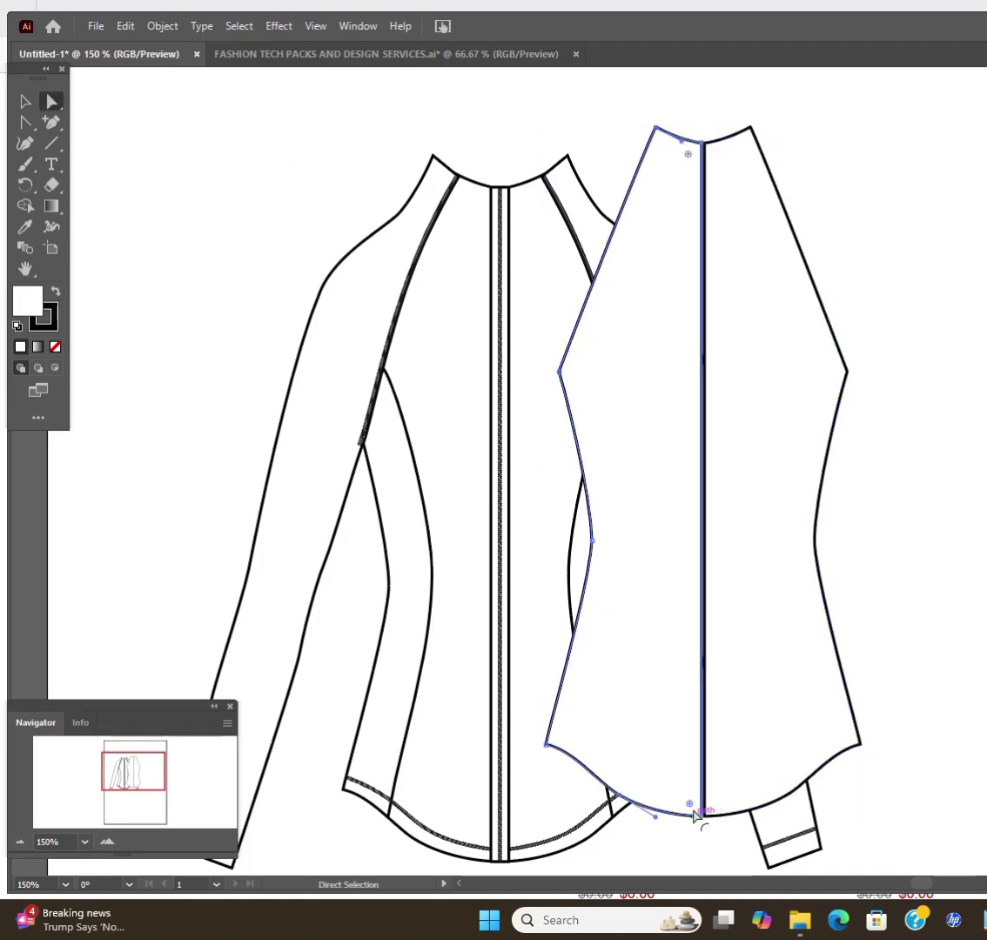
pyautogui.keyDown('shift'); pyautogui.click(783, 387); pyautogui.keyUp('shift')
pyautogui.press('v')
pyautogui.moveTo(697, 218); pyautogui.dragTo(496, 257)
# Raise and narrow the united body shape's neckline and delete its centre neckline anchor to form a smooth back neck curve
pyautogui.click(52, 102)
pyautogui.click(504, 190)
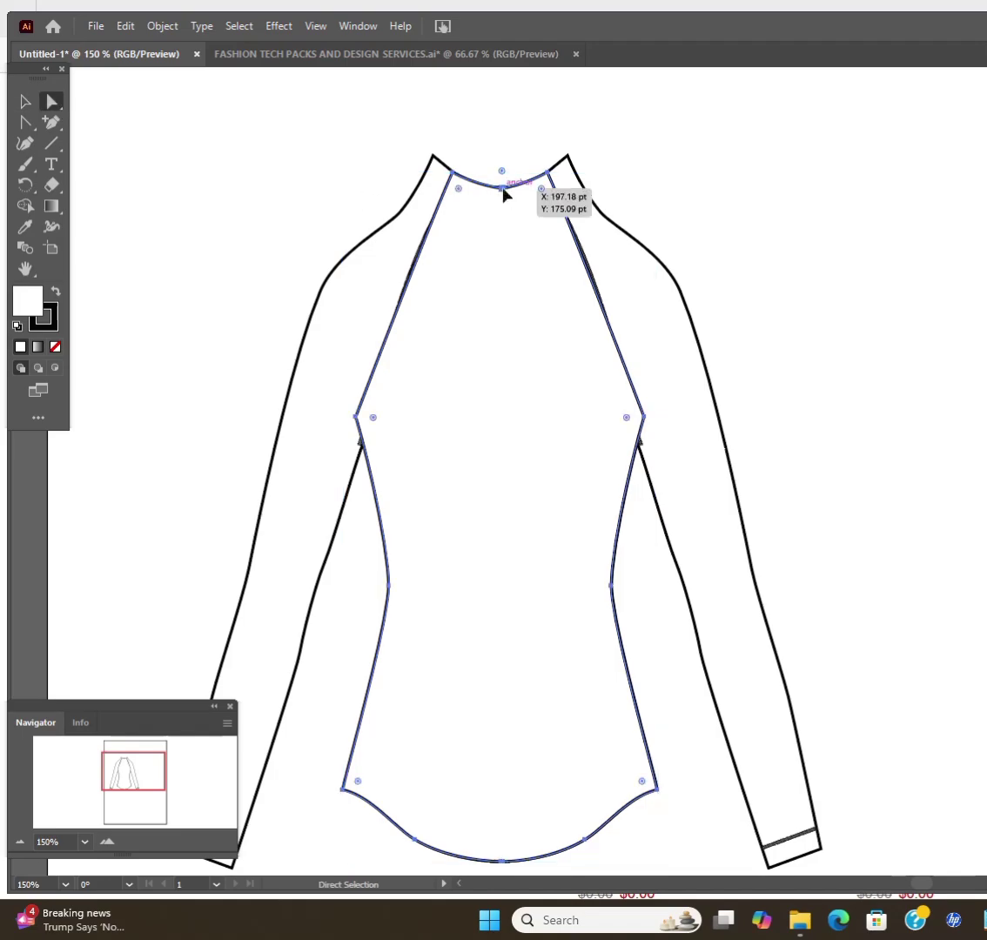
pyautogui.moveTo(546, 172)
pyautogui.mouseDown()
pyautogui.moveTo(549, 158)
pyautogui.moveTo(537, 155)
pyautogui.mouseUp()
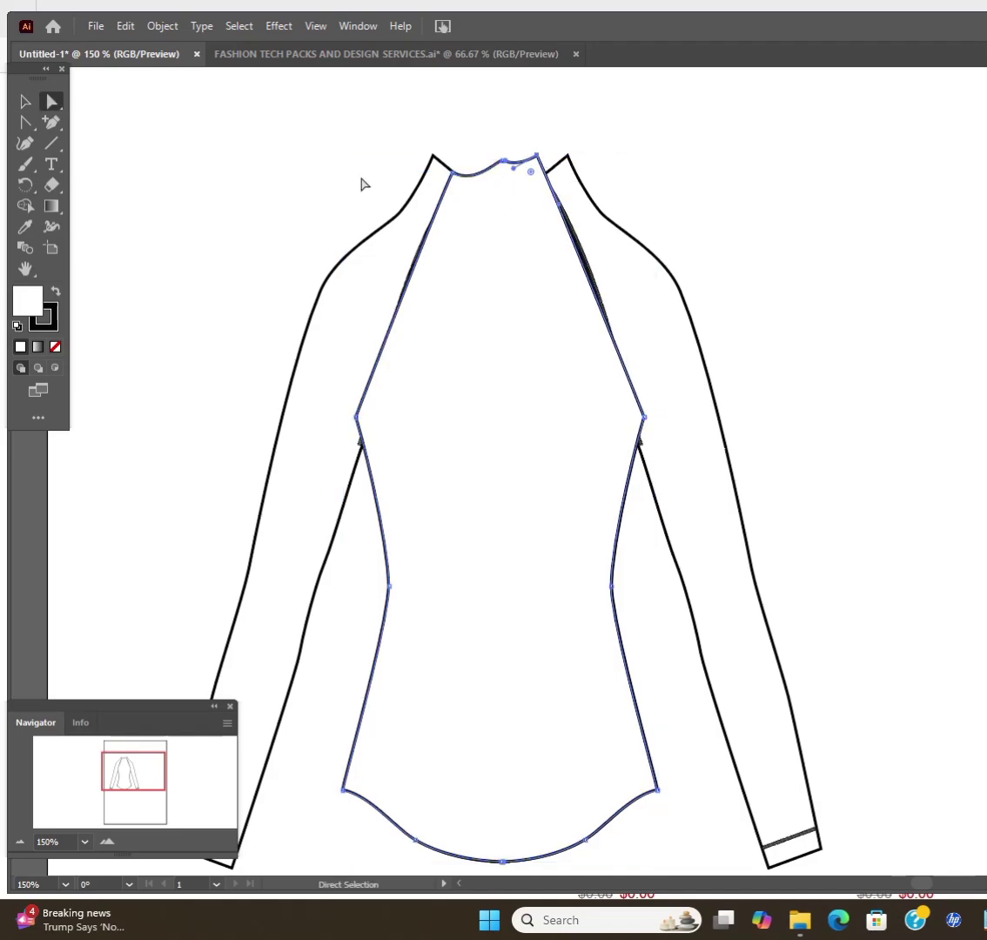
pyautogui.moveTo(452, 173); pyautogui.dragTo(459, 155)
pyautogui.moveTo(52, 122); pyautogui.dragTo(111, 146)
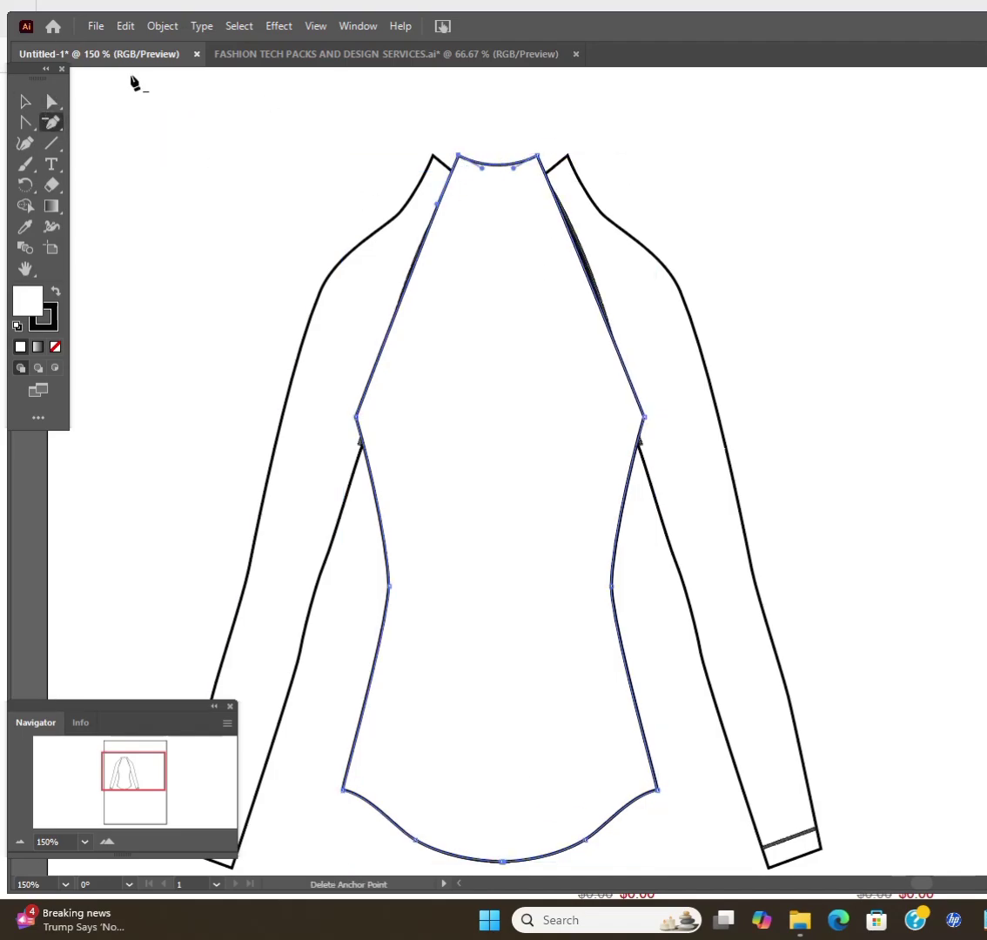
pyautogui.click(501, 160)
# Send the united back body shape behind all the other garment pieces
pyautogui.press('v')
pyautogui.rightClick(520, 198)
pyautogui.click(777, 577)
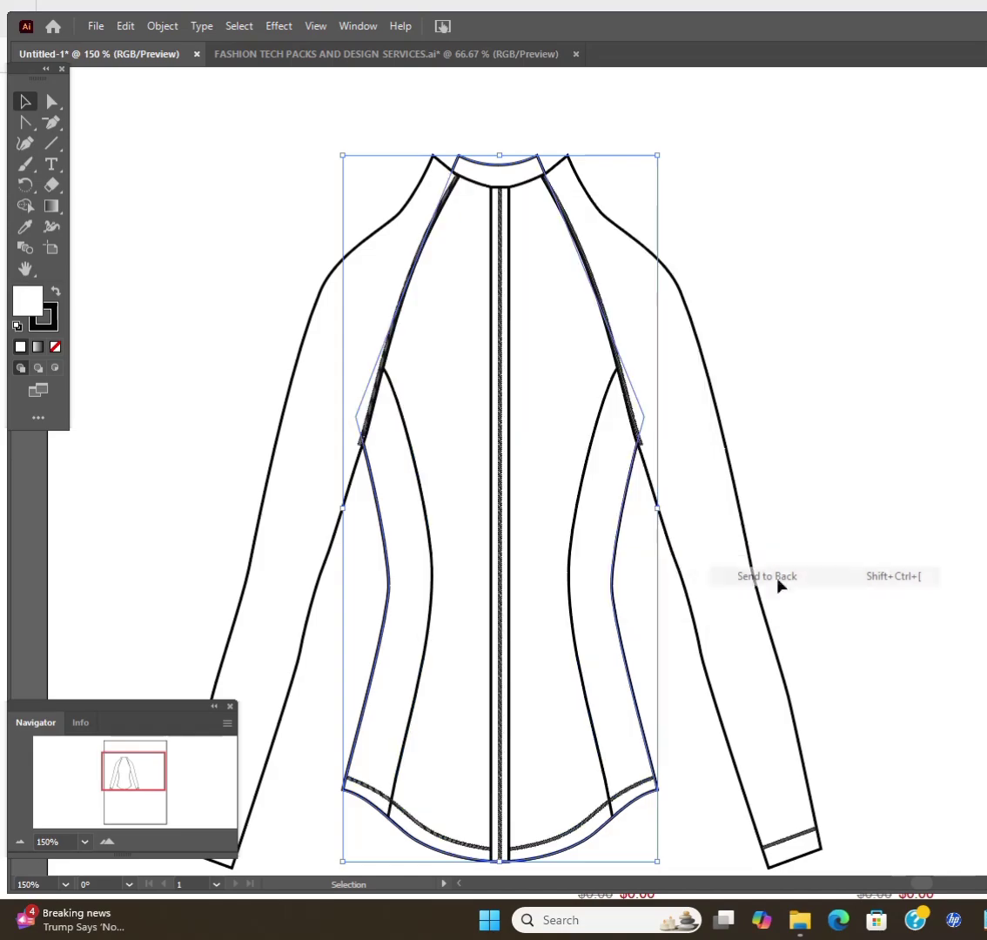
pyautogui.click(801, 319)
# Reshape the inner neck corners of the sleeve pieces and the back piece's neckline into one continuous back neck curve
pyautogui.click(522, 272)
pyautogui.moveTo(697, 227); pyautogui.dragTo(606, 214)
pyautogui.press('a')
pyautogui.moveTo(454, 188)
pyautogui.mouseDown()
pyautogui.moveTo(483, 159)
pyautogui.moveTo(438, 155)
pyautogui.moveTo(492, 157)
pyautogui.moveTo(452, 166)
pyautogui.mouseUp()
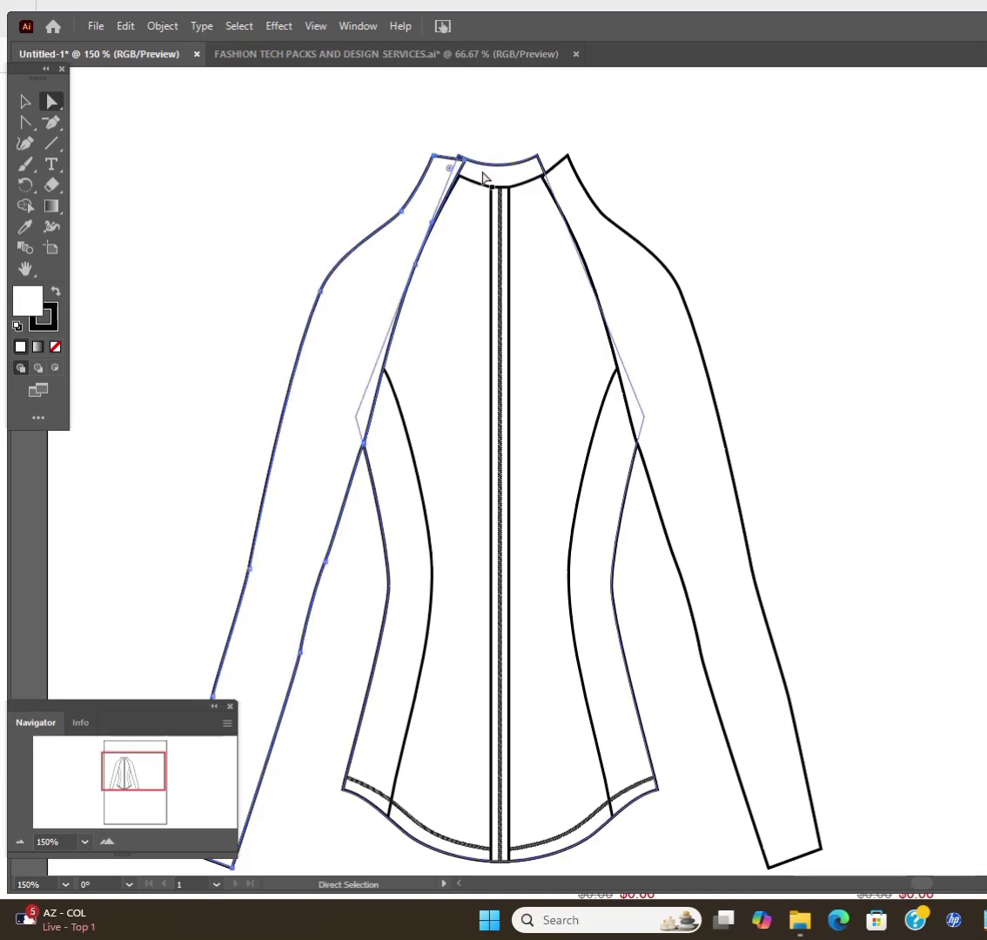
pyautogui.moveTo(546, 181)
pyautogui.mouseDown()
pyautogui.moveTo(555, 163)
pyautogui.moveTo(532, 167)
pyautogui.mouseUp()
pyautogui.moveTo(461, 167); pyautogui.dragTo(484, 184)
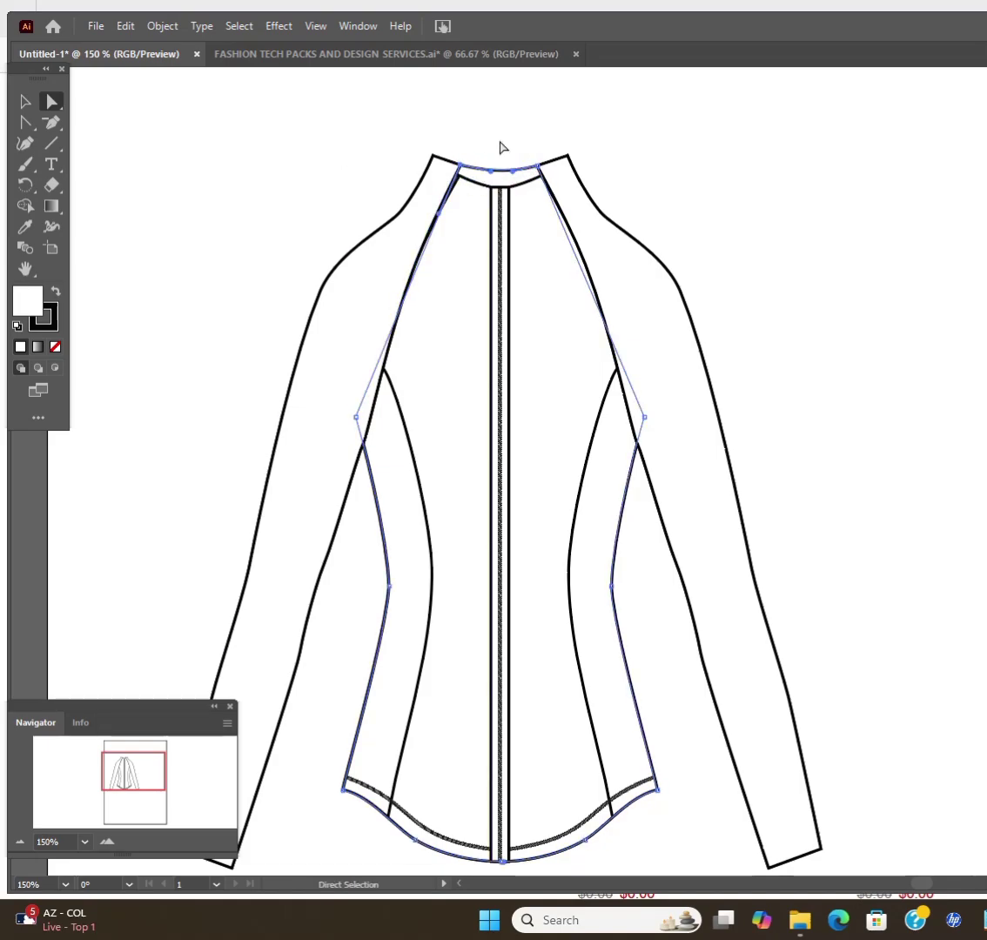
# Arrange the reshaped neck pieces behind the front panels, front neckline and stitching
pyautogui.press('v')
pyautogui.click(397, 128)
pyautogui.click(538, 174)
pyautogui.rightClick(535, 174)
pyautogui.click(792, 460)
pyautogui.click(843, 440)
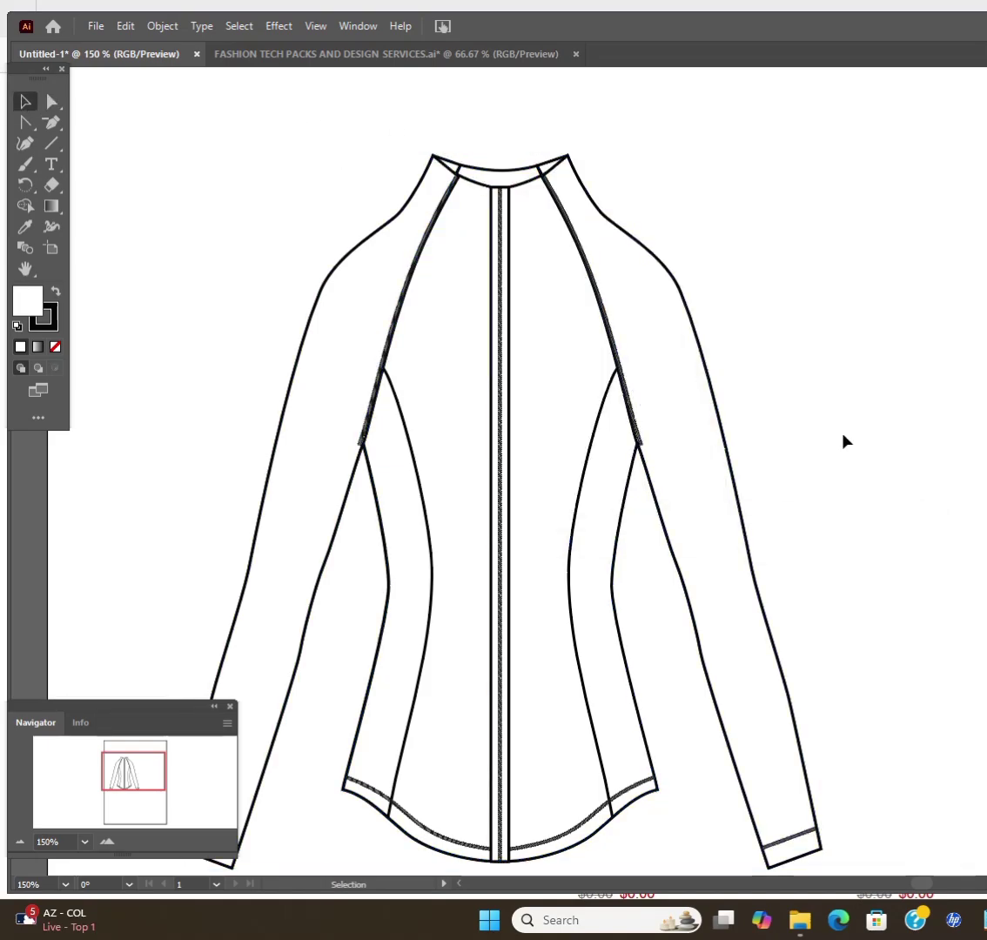
# View the Zippers & Stitches brushes listing in the browser and place a zipper pull at the top of the centre-front zipper
pyautogui.scroll(-1, 844, 429)
pyautogui.click(707, 471)
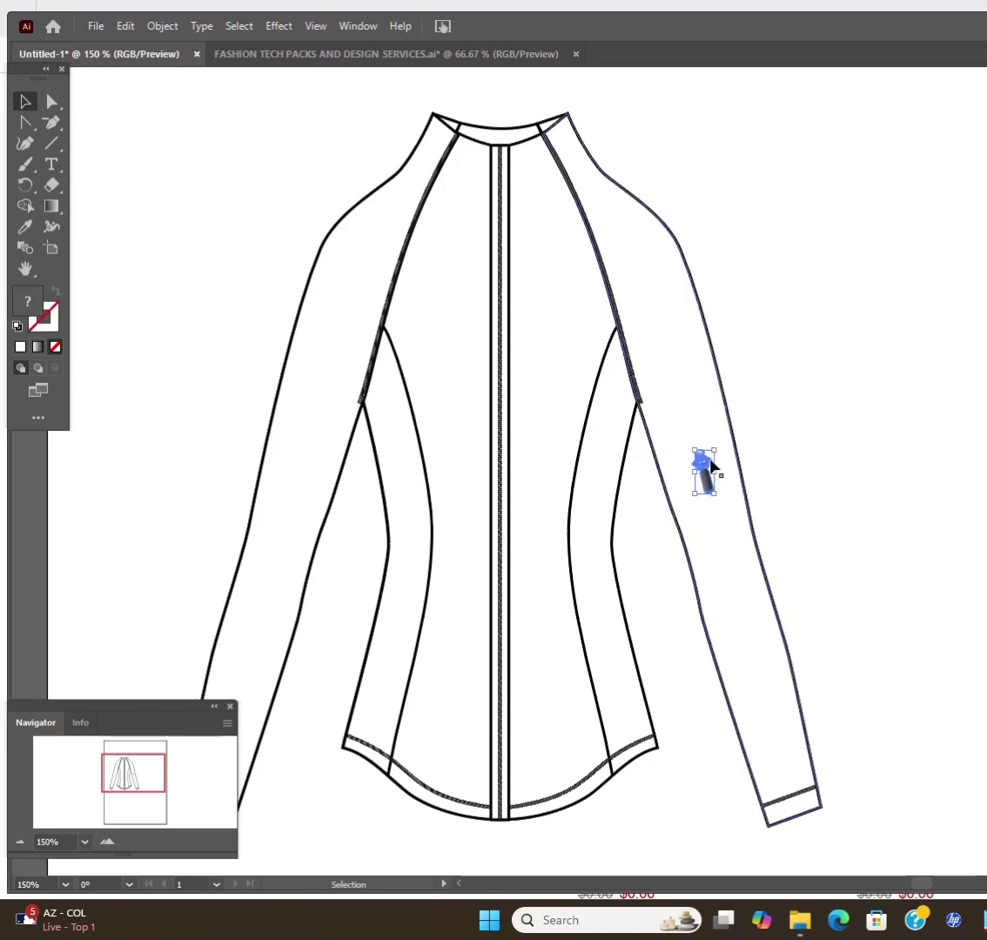
pyautogui.hotkey('alt', 'Tab')
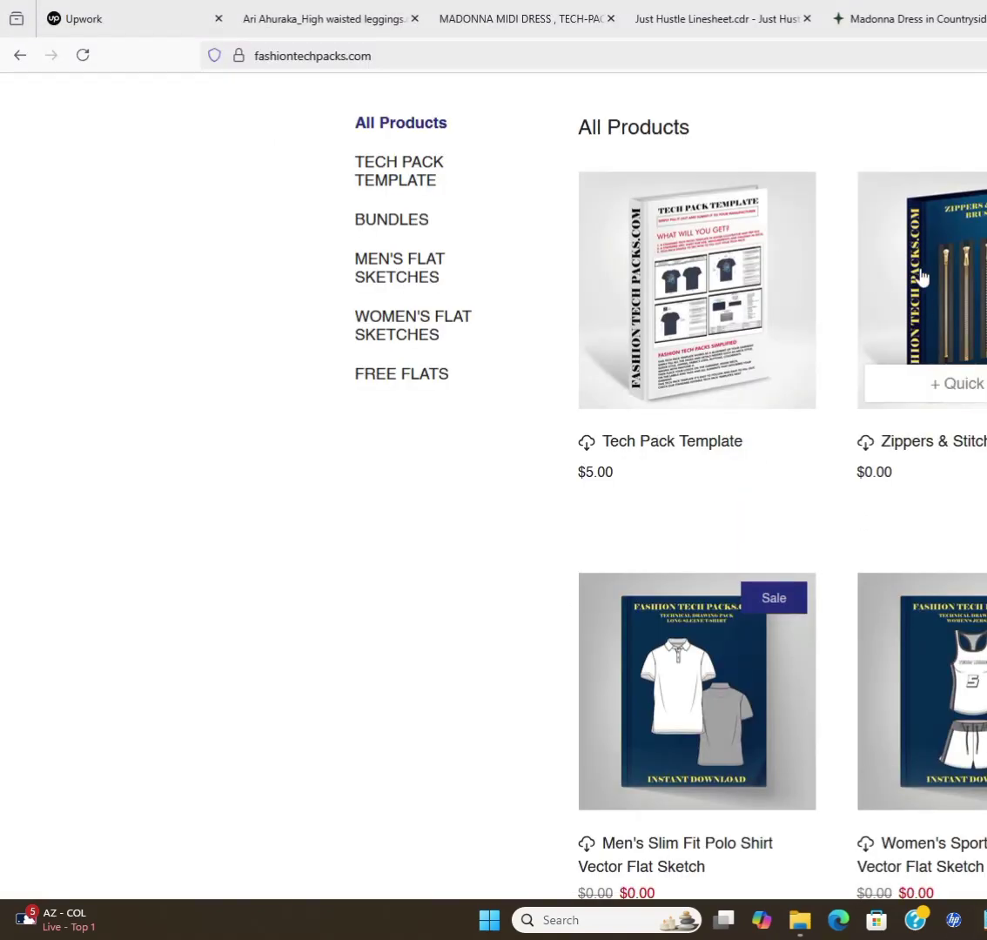
pyautogui.scroll(1, 610, 435)
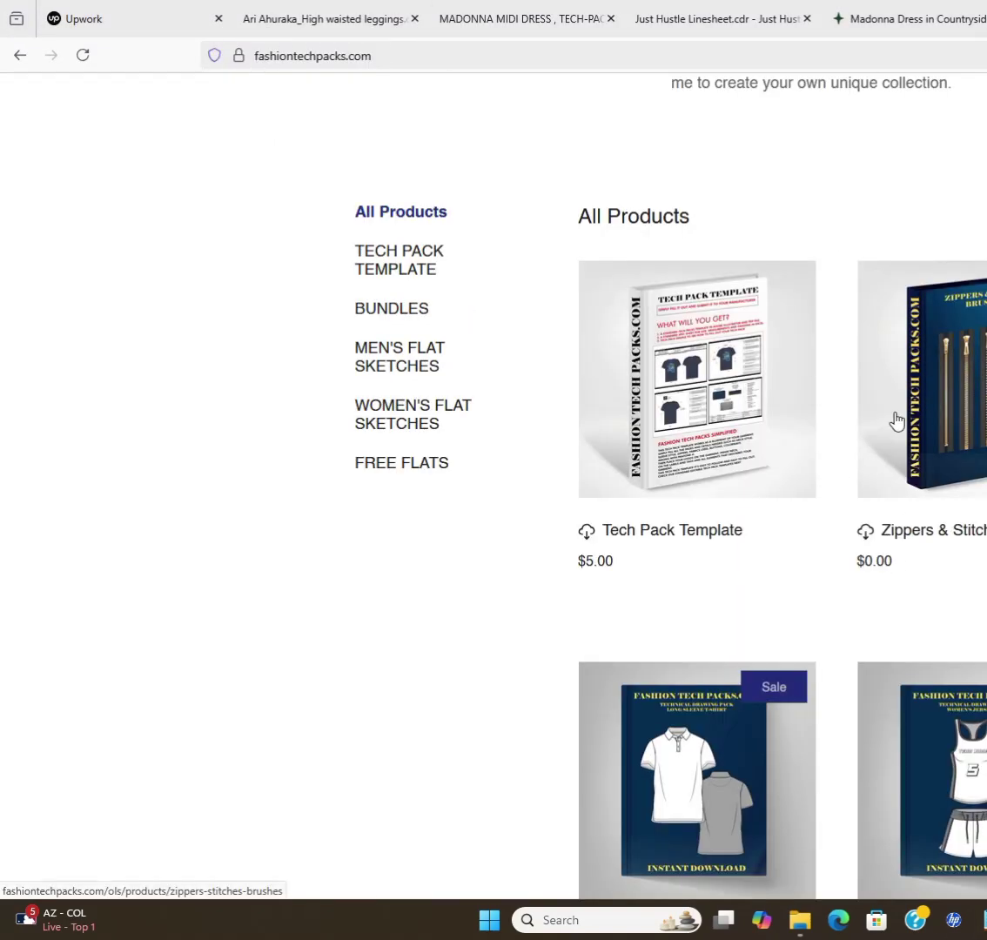
pyautogui.hotkey('alt', 'Tab')
pyautogui.moveTo(749, 261); pyautogui.dragTo(505, 157)
# Duplicate the complete front view beside the original and group the copy
pyautogui.hotkey('ctrl', '-')
pyautogui.scroll(-2, 368, 403)
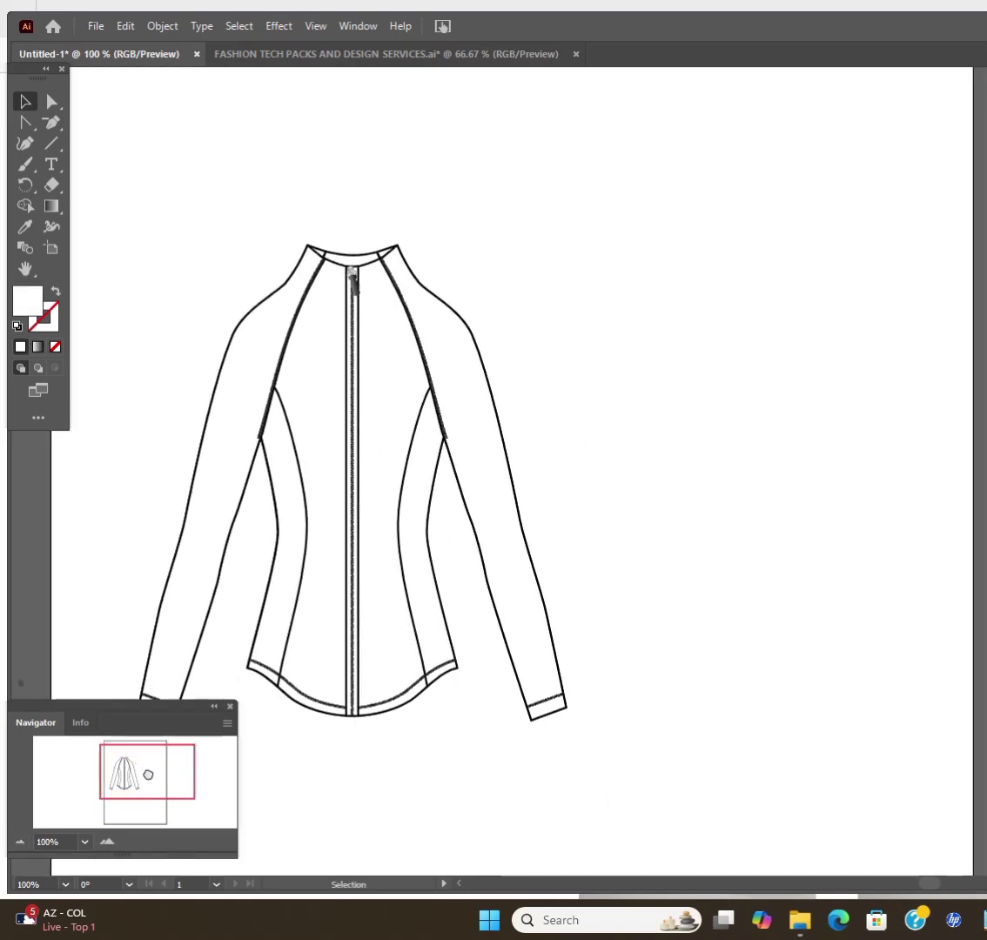
pyautogui.moveTo(154, 148); pyautogui.dragTo(452, 606)
pyautogui.hotkey('ctrl', 'c')
pyautogui.hotkey('ctrl', 'v')
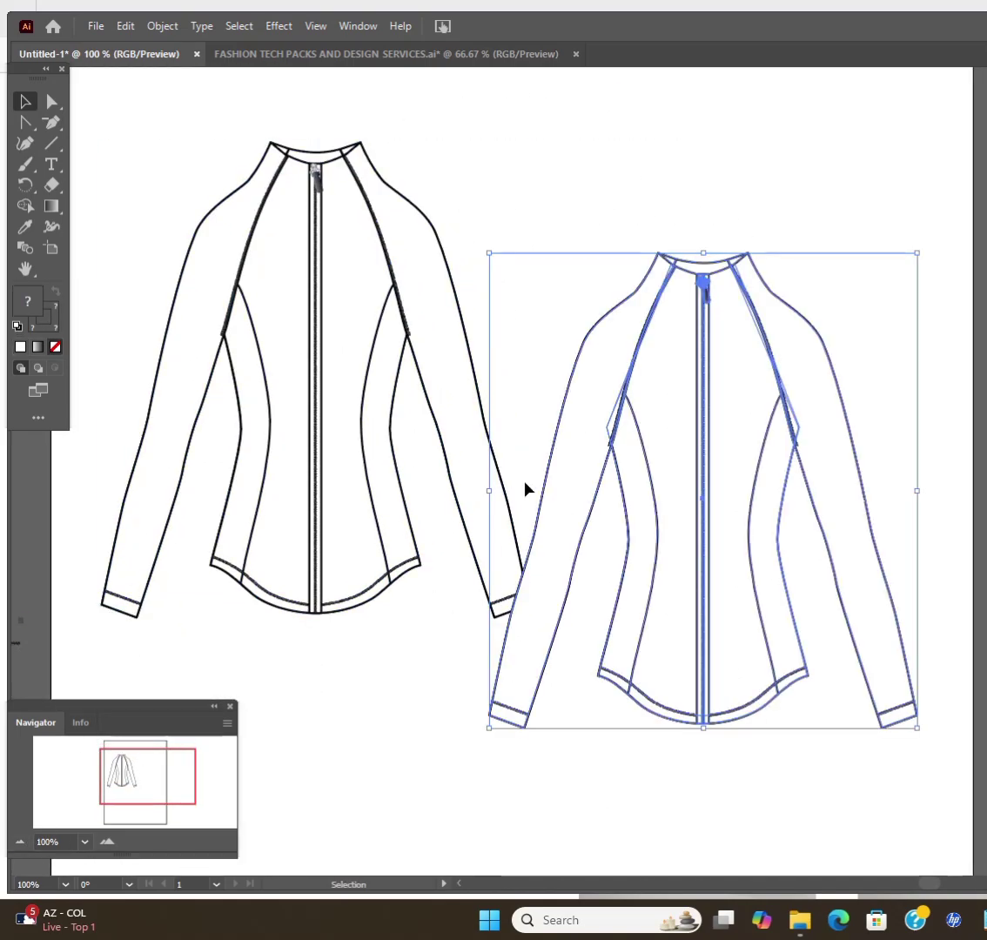
pyautogui.moveTo(597, 472); pyautogui.dragTo(594, 353)
pyautogui.click(163, 26)
pyautogui.click(188, 112)
# Isolate the duplicated group and delete its zipper, placket, front neck pieces and front body panels to leave a back view
pyautogui.doubleClick(640, 213)
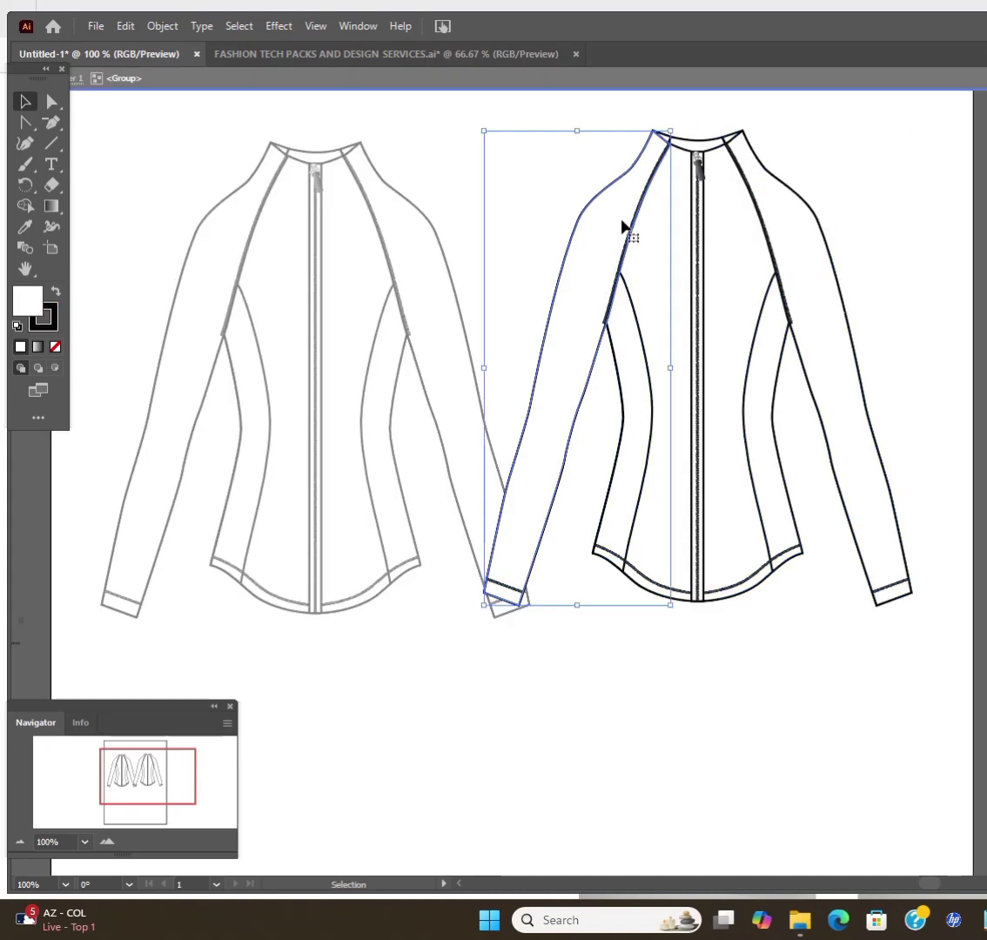
pyautogui.click(776, 187)
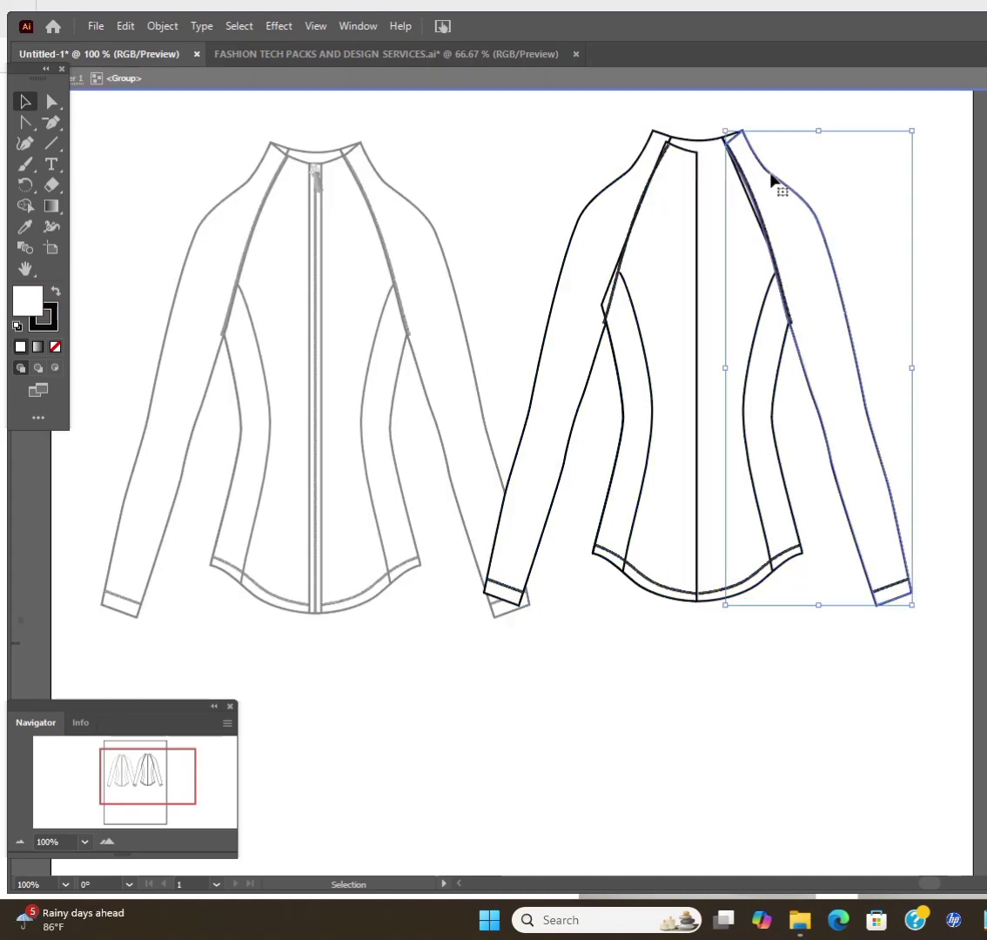
pyautogui.click(696, 187)
pyautogui.press('Delete')
# Extend the back view's raglan seam stitching to the back neckline, curve the body edge to match, and exit isolation
pyautogui.click(55, 102)
pyautogui.click(679, 154)
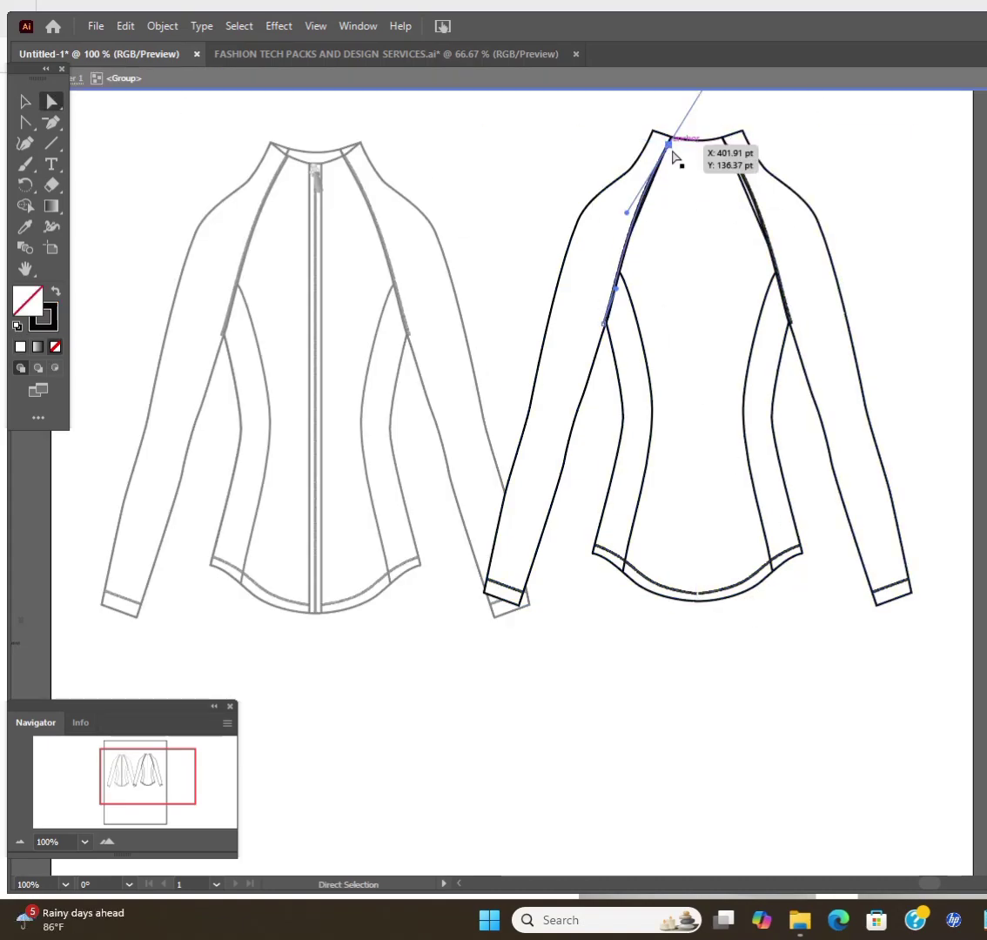
pyautogui.moveTo(644, 213); pyautogui.dragTo(632, 249)
pyautogui.click(666, 167)
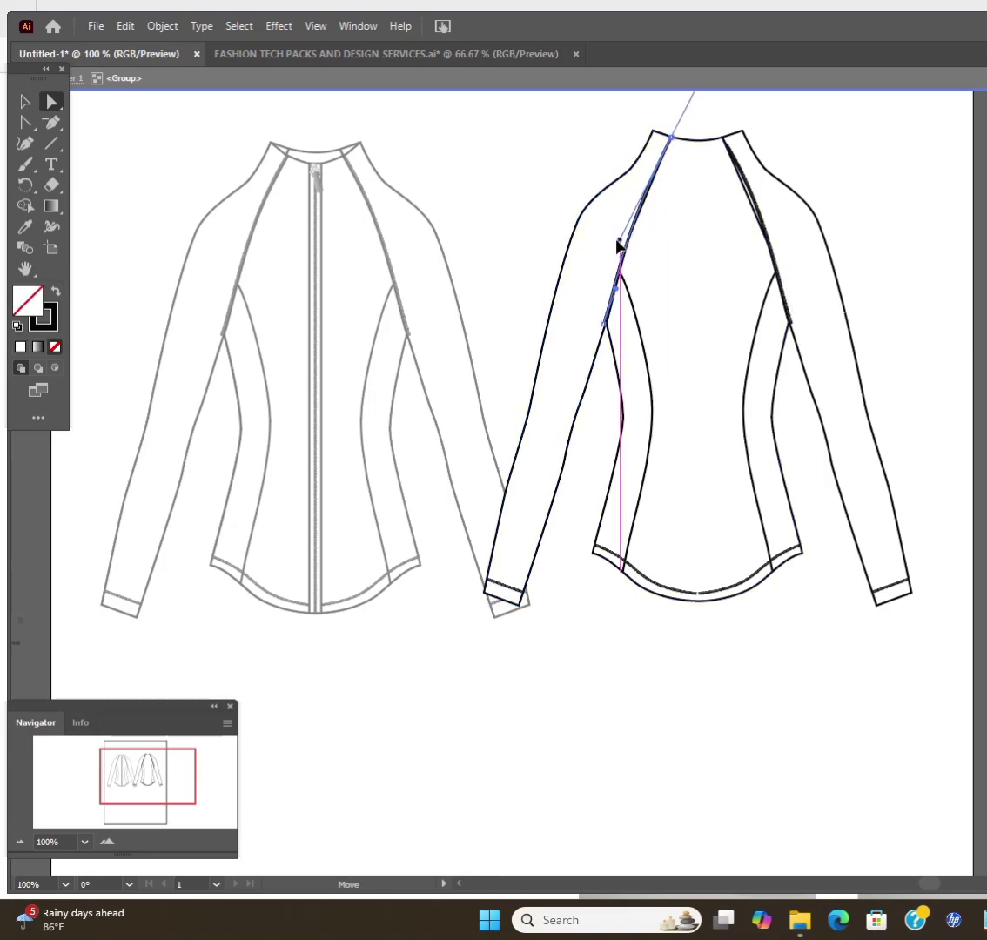
pyautogui.click(685, 244)
pyautogui.click(607, 306)
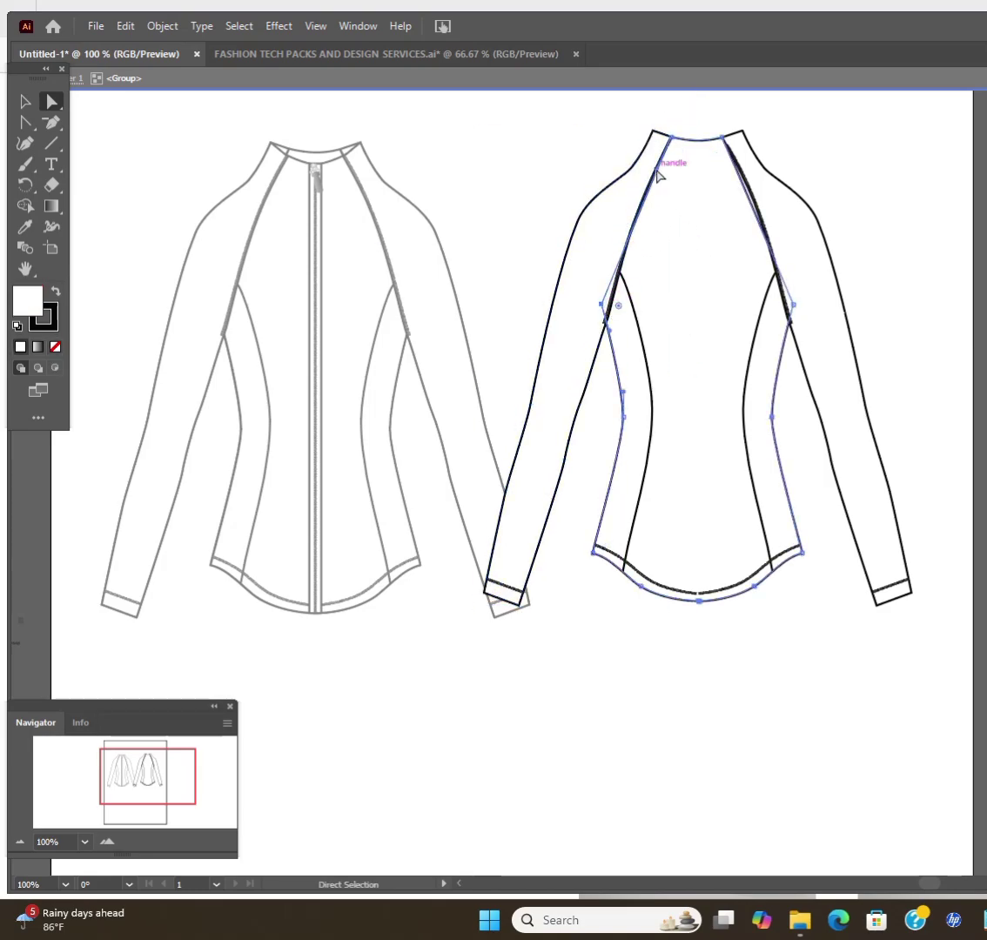
pyautogui.click(657, 174)
pyautogui.click(849, 154)
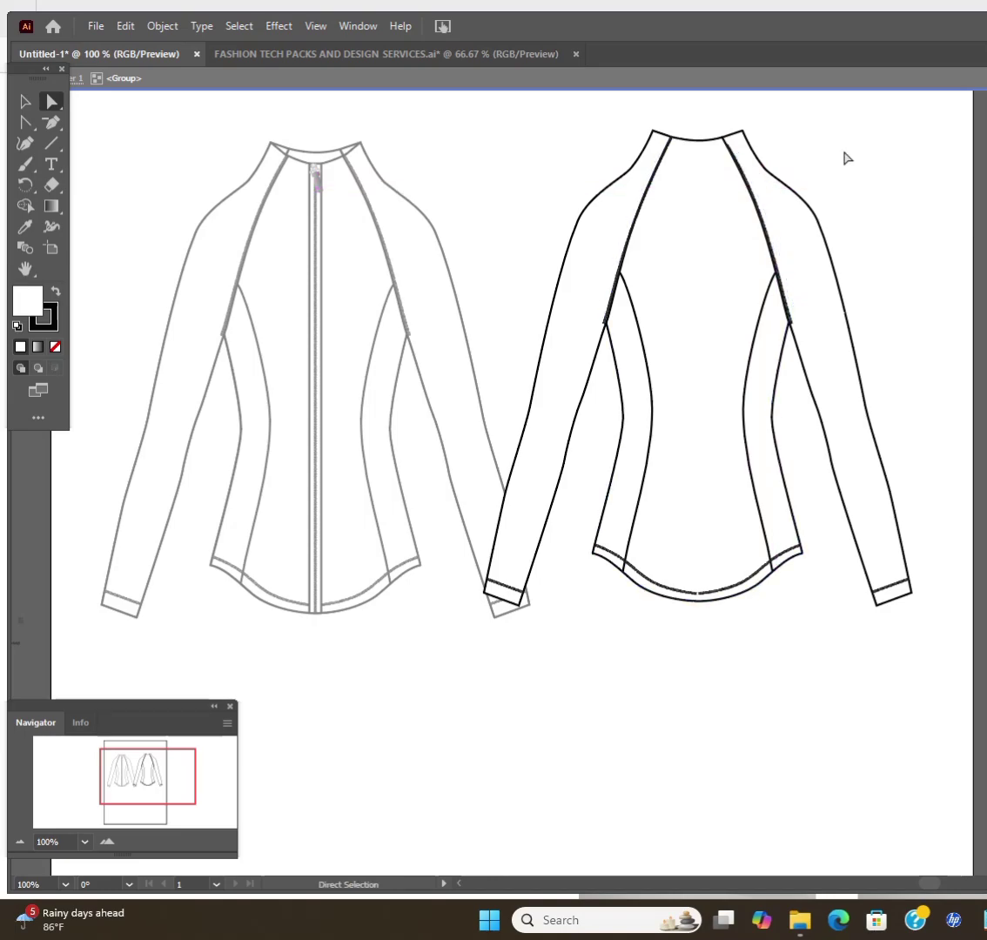
pyautogui.press('Escape')
pyautogui.press('v')
# Add the text LOGO HERE on two lines and place it small and bold at the centre below the back view's neckline
pyautogui.press('t')
pyautogui.click(705, 231)
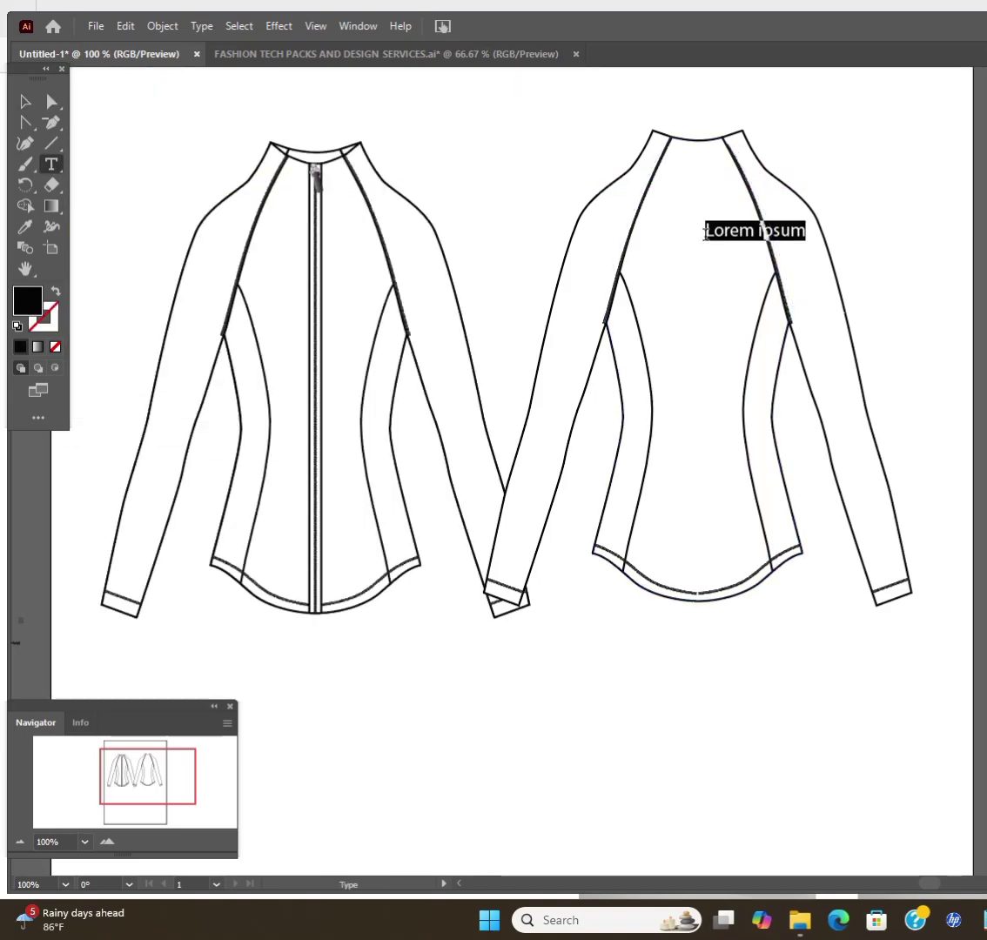
pyautogui.write('LOGO HER')
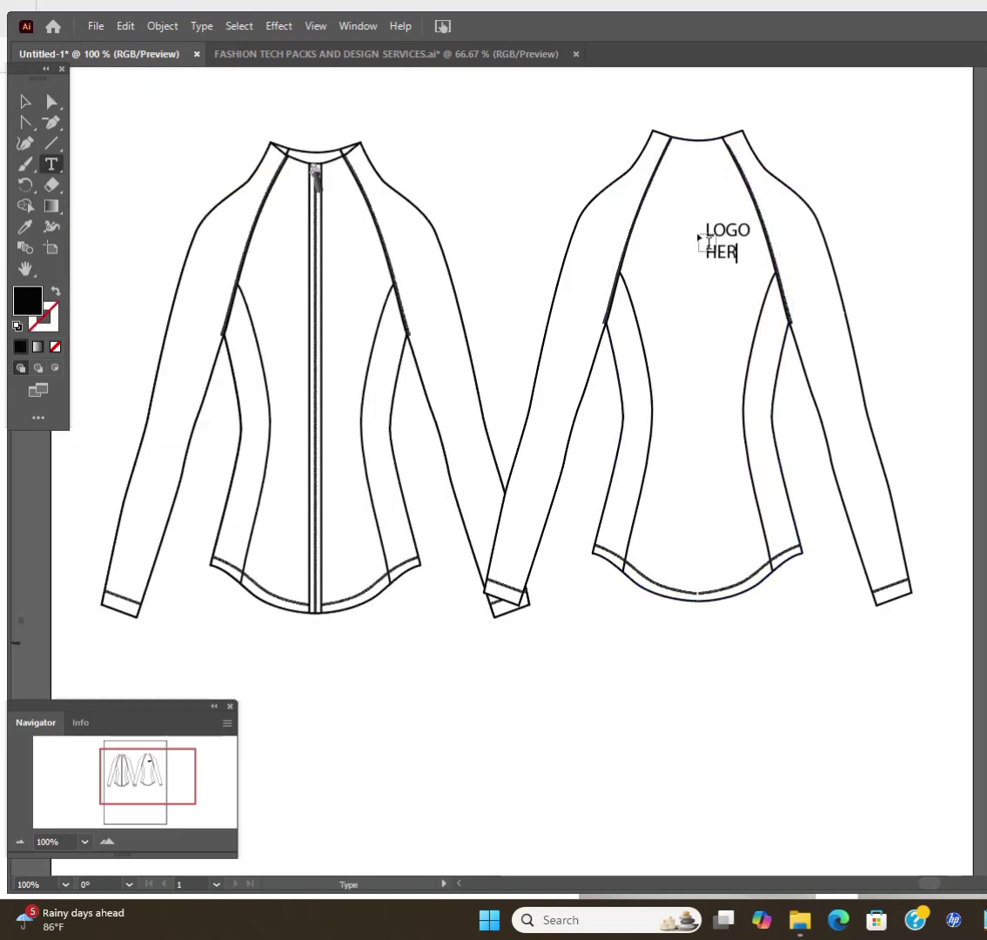
pyautogui.write('E')
pyautogui.press('Escape')
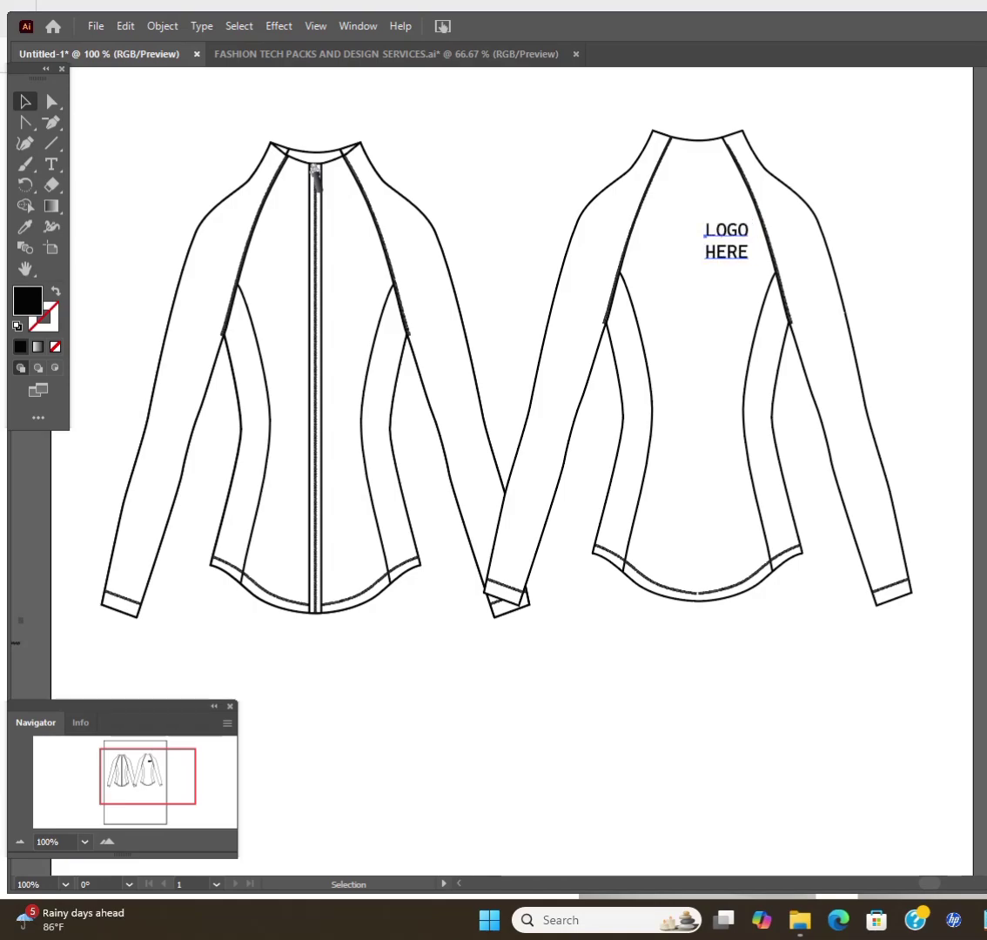
pyautogui.moveTo(744, 264); pyautogui.dragTo(707, 168)
pyautogui.click(686, 126)
# Fill the front view's sleeves and both front body panels with a dark reddish brown
pyautogui.press('a')
pyautogui.click(416, 366)
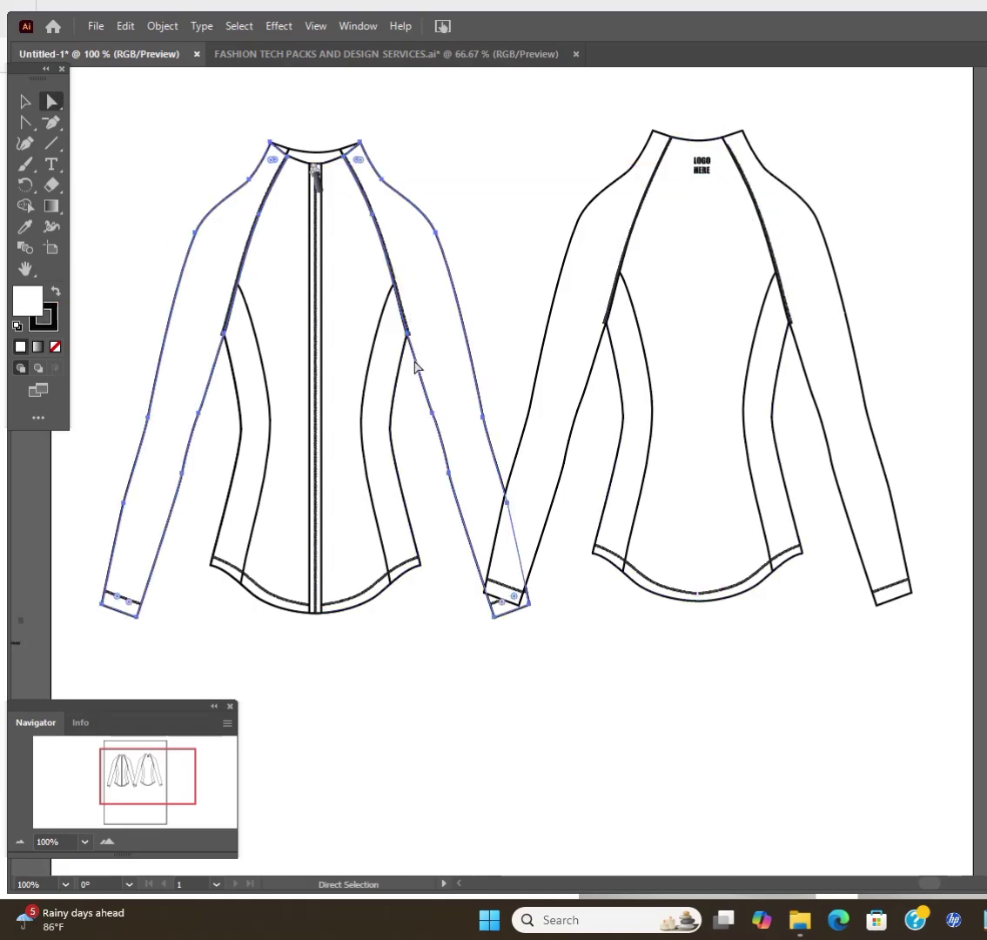
pyautogui.doubleClick(36, 299)
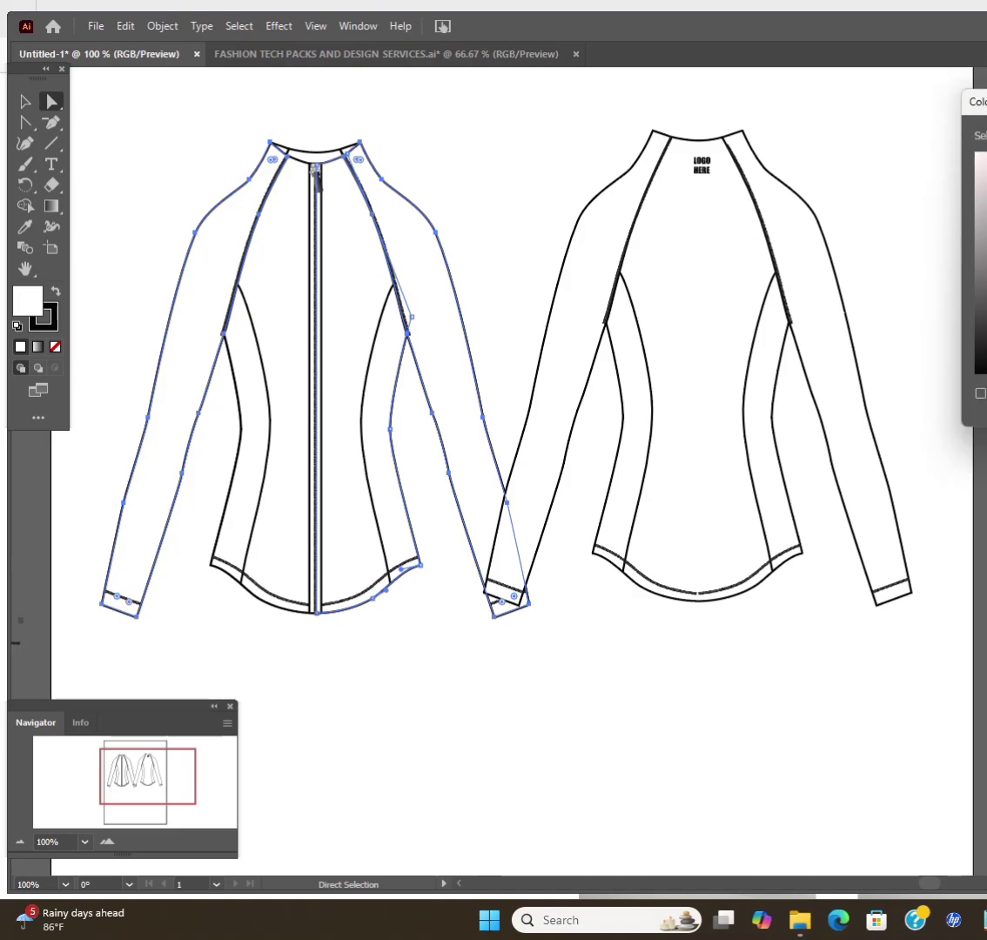
pyautogui.press('Return')
pyautogui.click(304, 240)
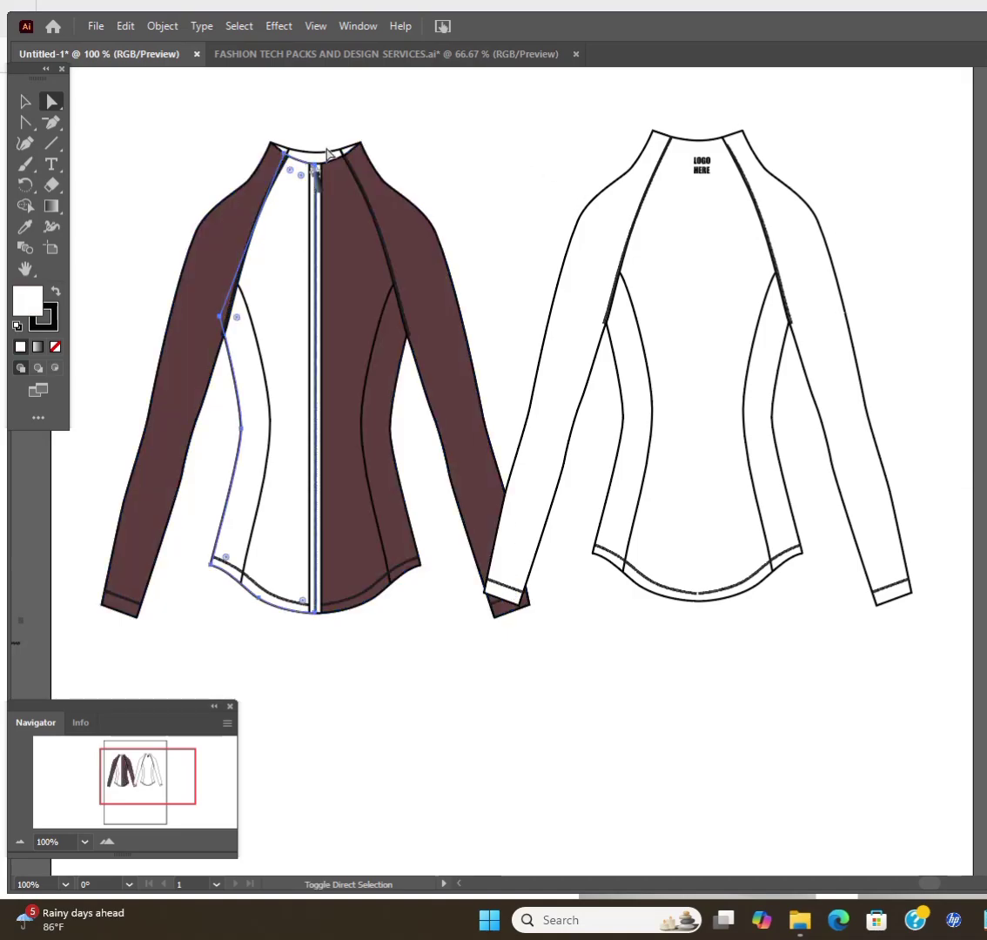
pyautogui.click(26, 230)
pyautogui.click(187, 266)
# Apply the same reddish brown fill to the front view's inner back piece and placket and to the back view's body and sleeves
pyautogui.click(52, 102)
pyautogui.click(311, 157)
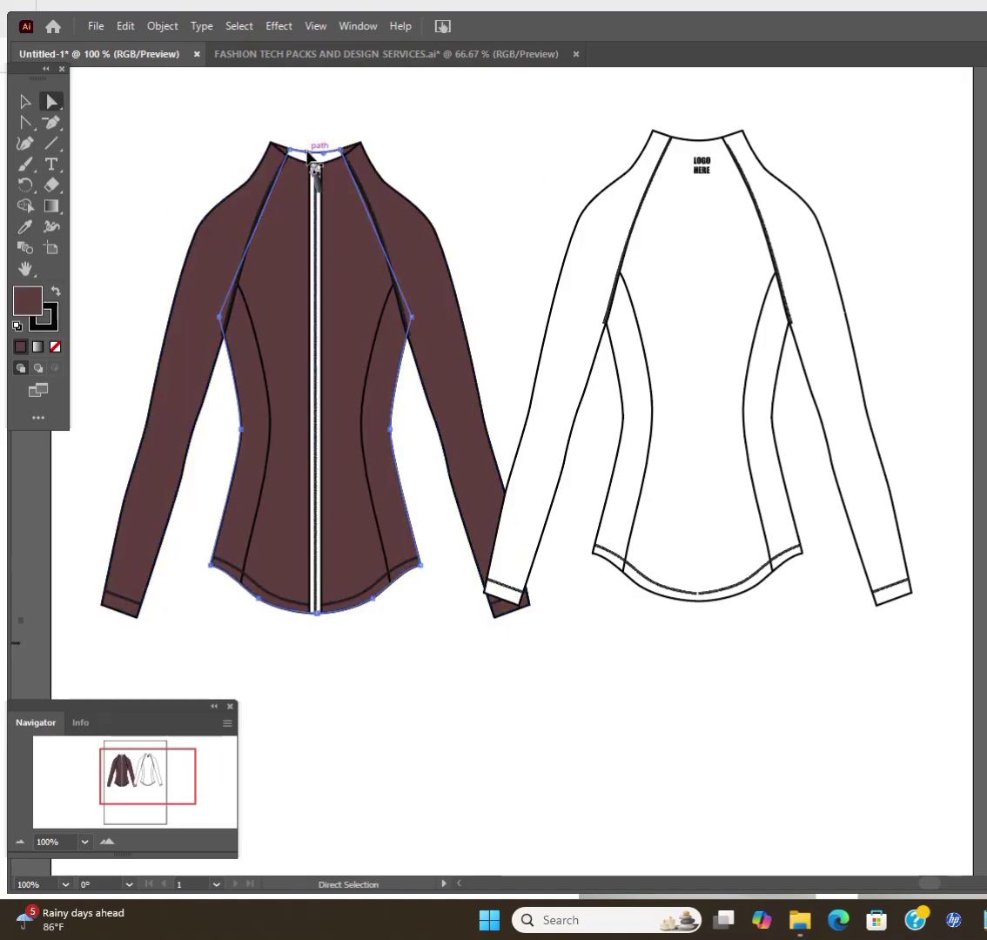
pyautogui.keyDown('shift'); pyautogui.click(318, 252); pyautogui.keyUp('shift')
pyautogui.keyDown('shift'); pyautogui.click(606, 254); pyautogui.keyUp('shift')
pyautogui.keyDown('shift'); pyautogui.click(692, 252); pyautogui.keyUp('shift')
pyautogui.keyDown('shift'); pyautogui.click(792, 244); pyautogui.keyUp('shift')
pyautogui.press('i')
pyautogui.click(216, 246)
pyautogui.press('v')
pyautogui.click(527, 141)
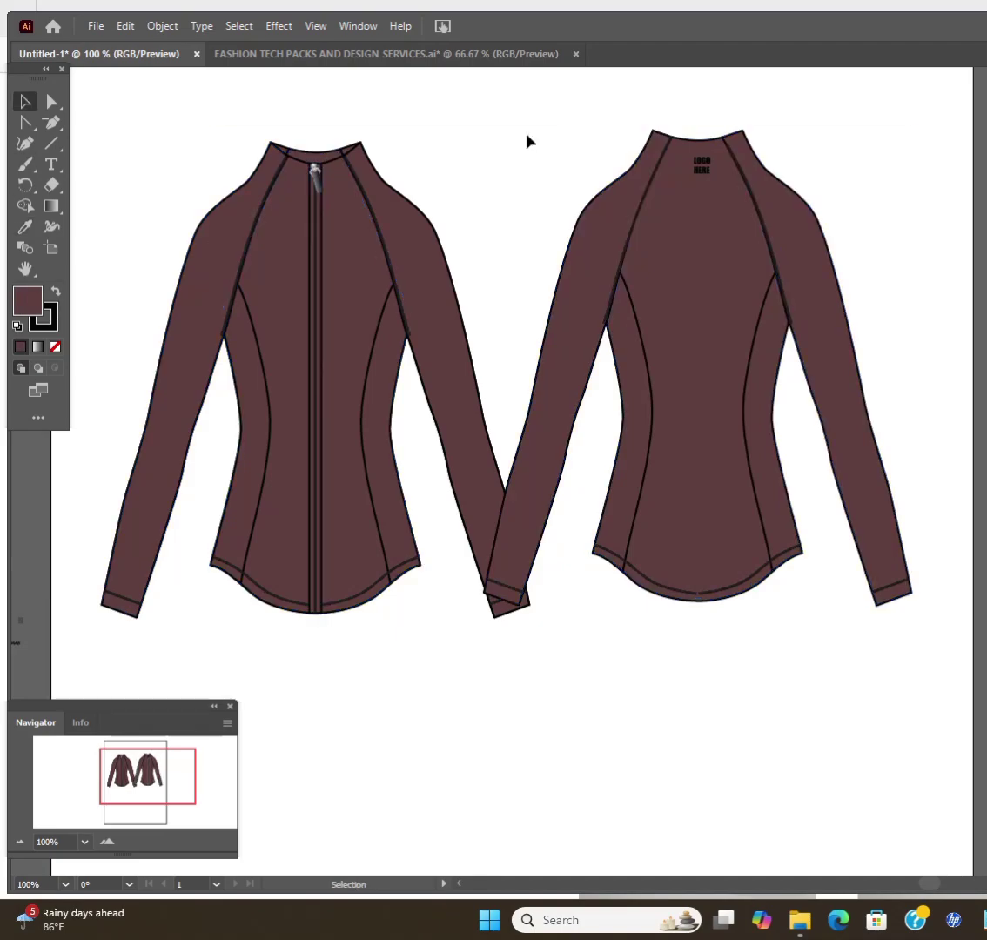
# Recolour the LOGO HERE text to a lighter, muted shade of the garment's reddish brown
pyautogui.click(702, 166)
pyautogui.doubleClick(27, 299)
pyautogui.press('Return')
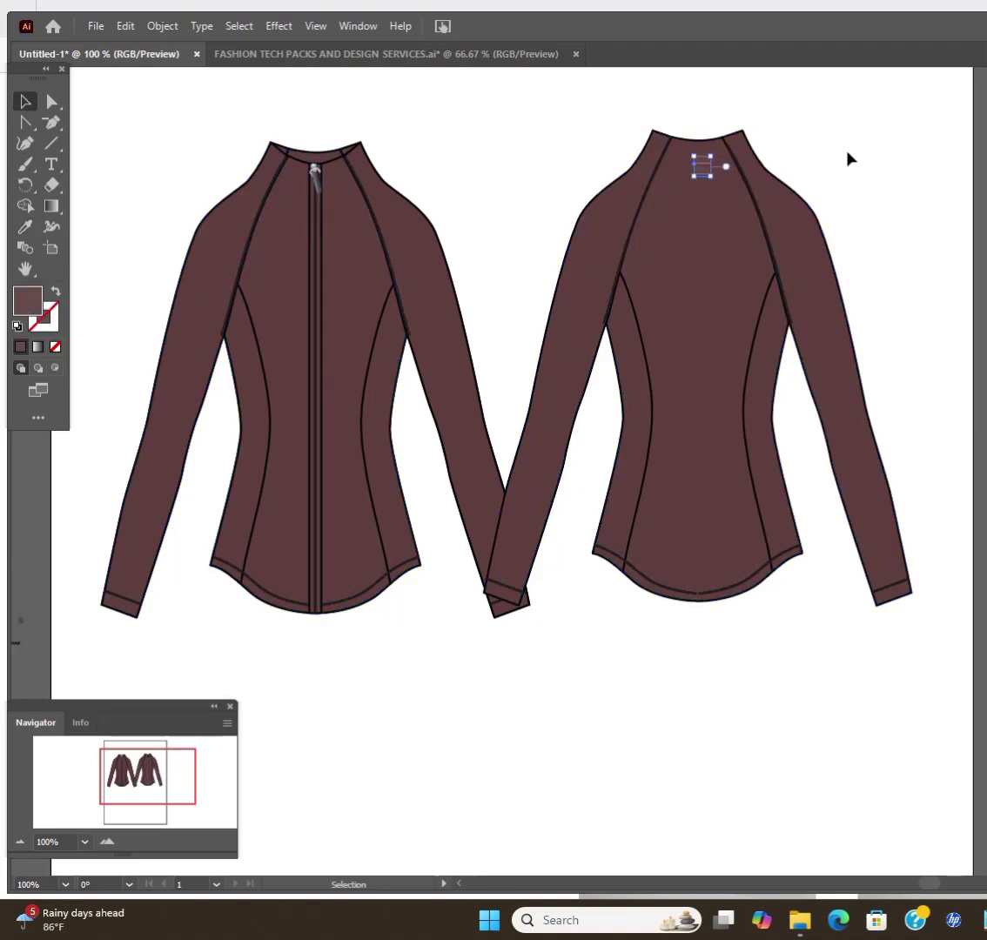
pyautogui.doubleClick(27, 300)
pyautogui.press('Return')
pyautogui.scroll(-3, 462, 426)
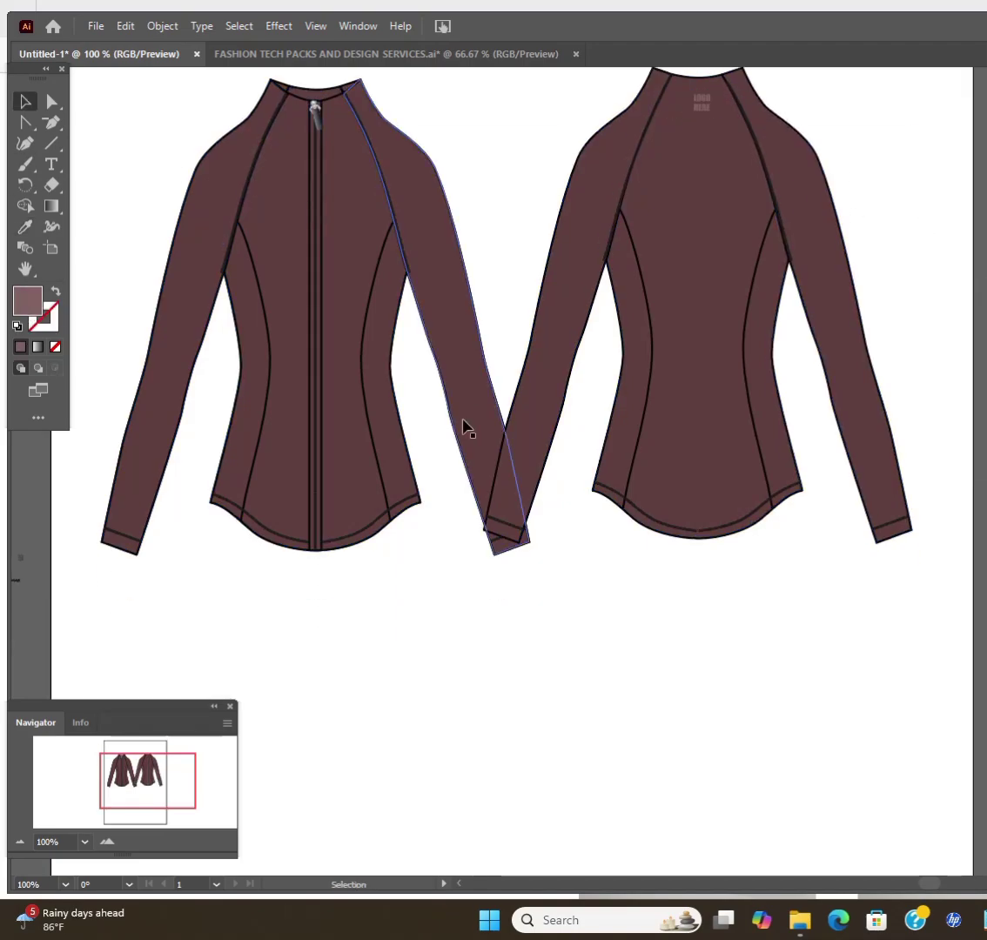
pyautogui.scroll(4, 398, 498)
pyautogui.click(96, 26)
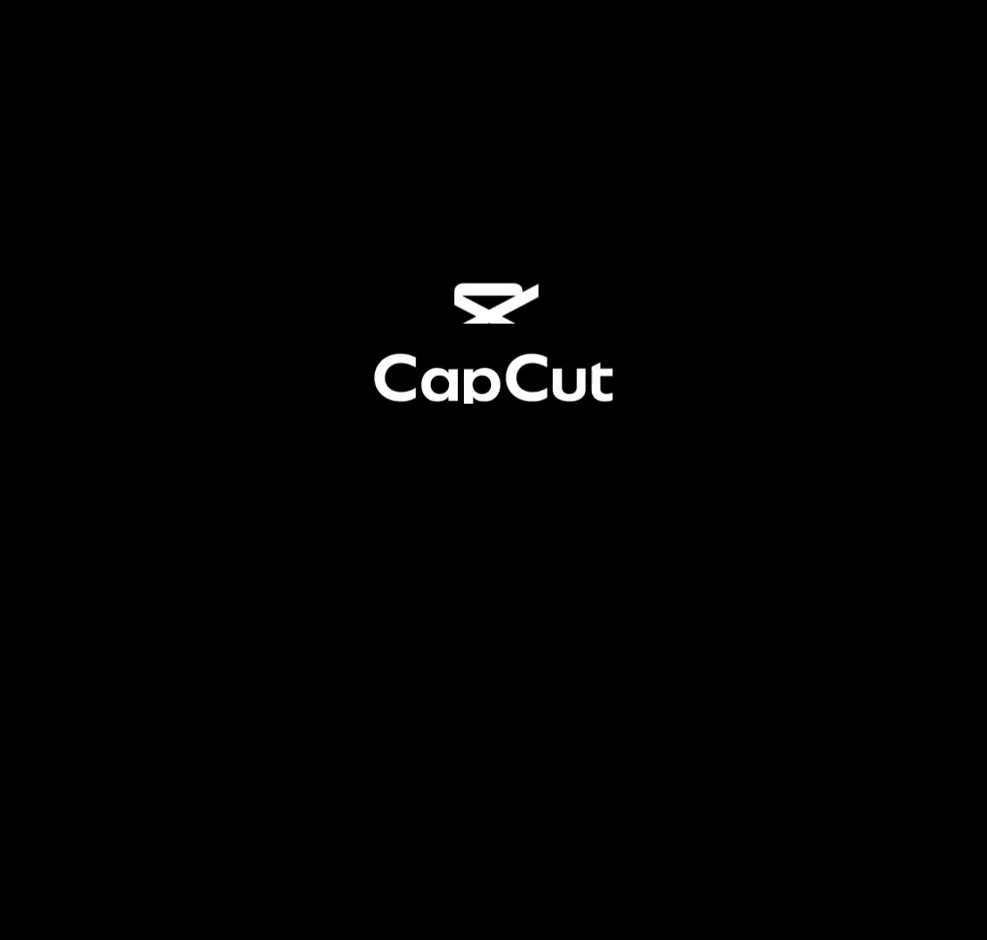